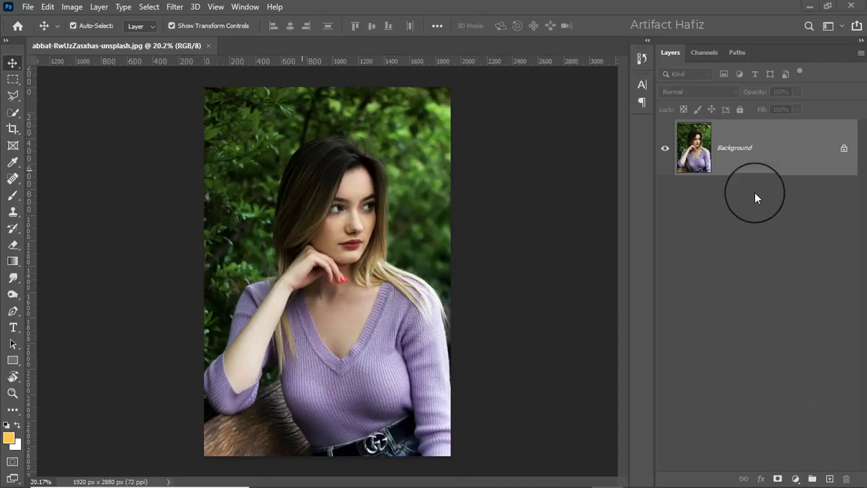
Add a Brightness/Contrast layer at Brightness -67 and toggle its visibility to compare
{"action": "left_click", "coordinate": [795, 479]}
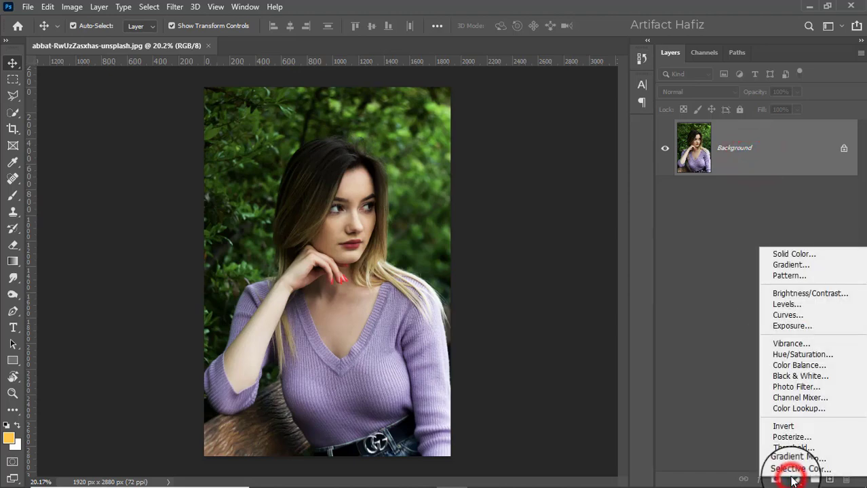
{"action": "left_click", "coordinate": [794, 294]}
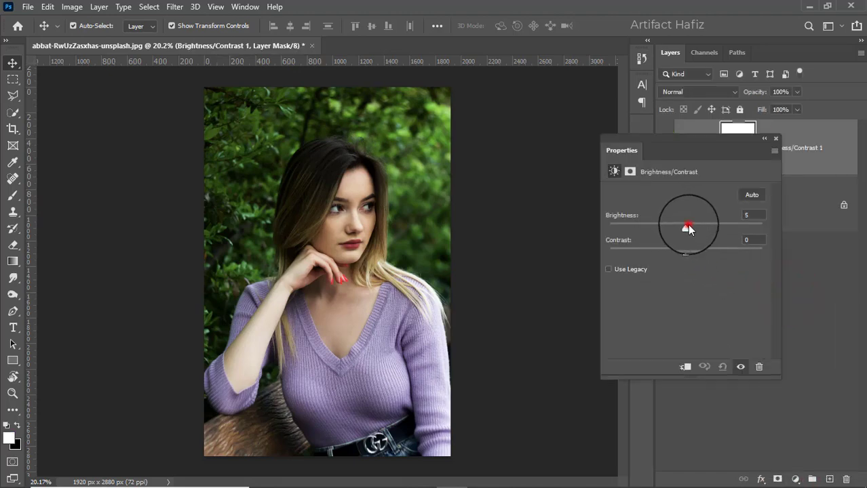
{"action": "left_click_drag", "start_coordinate": [689, 229], "coordinate": [651, 228]}
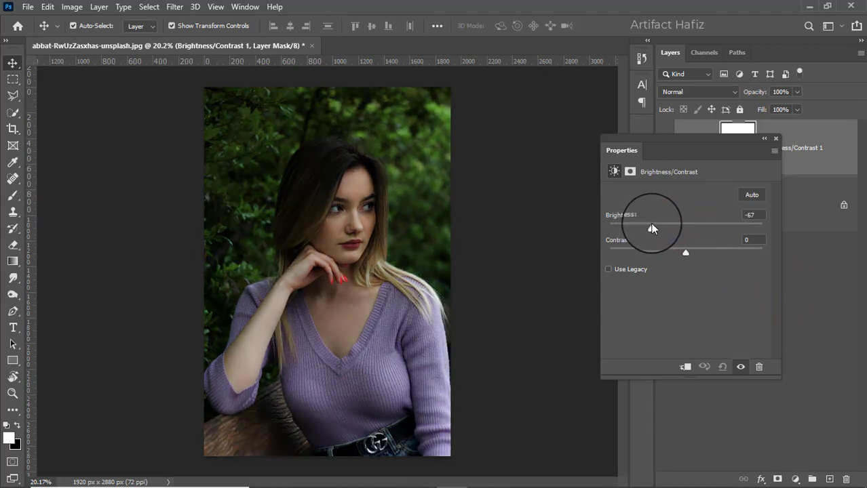
{"action": "left_click", "coordinate": [776, 139]}
{"action": "left_click", "coordinate": [665, 156]}
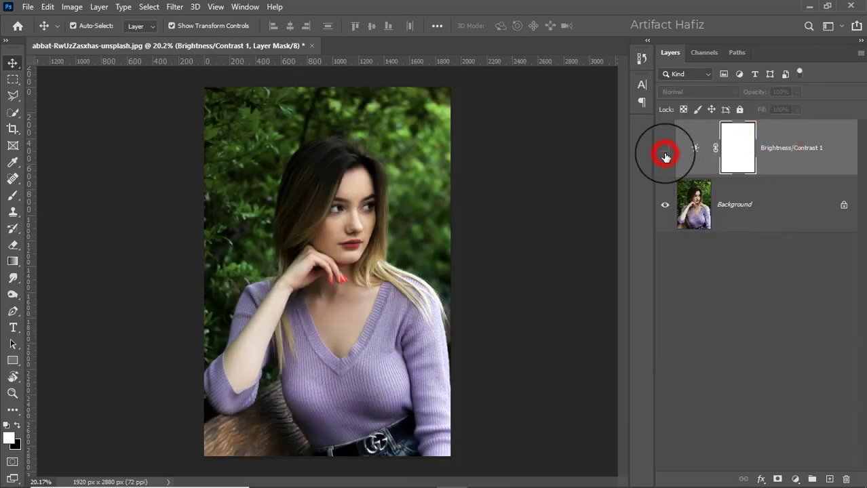
{"action": "left_click", "coordinate": [737, 148]}
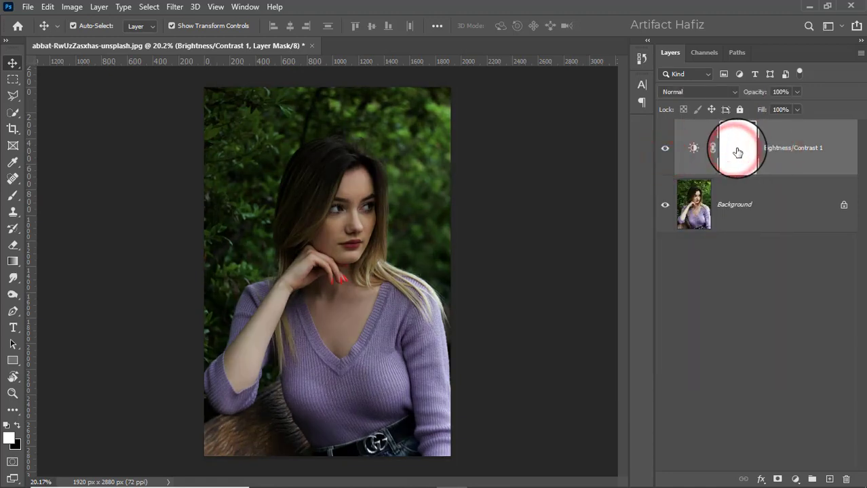
Select the Gradient tool with a Basics black-to-white preset
{"action": "left_click", "coordinate": [13, 262]}
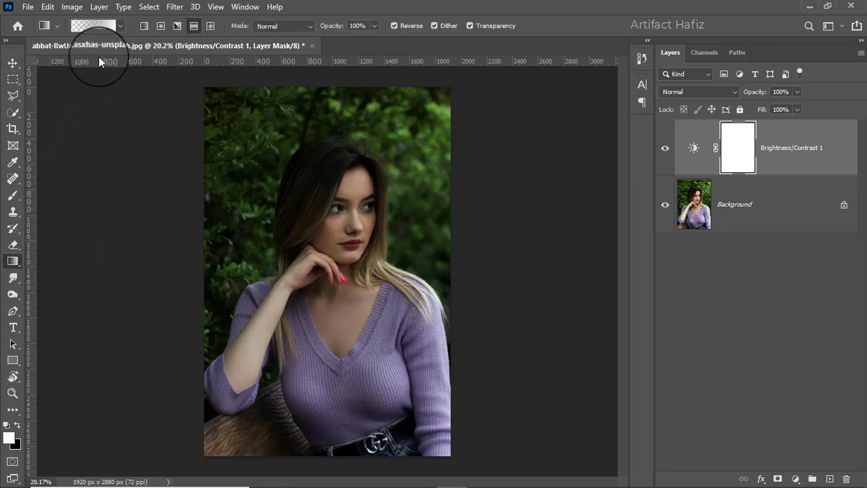
{"action": "left_click", "coordinate": [113, 26]}
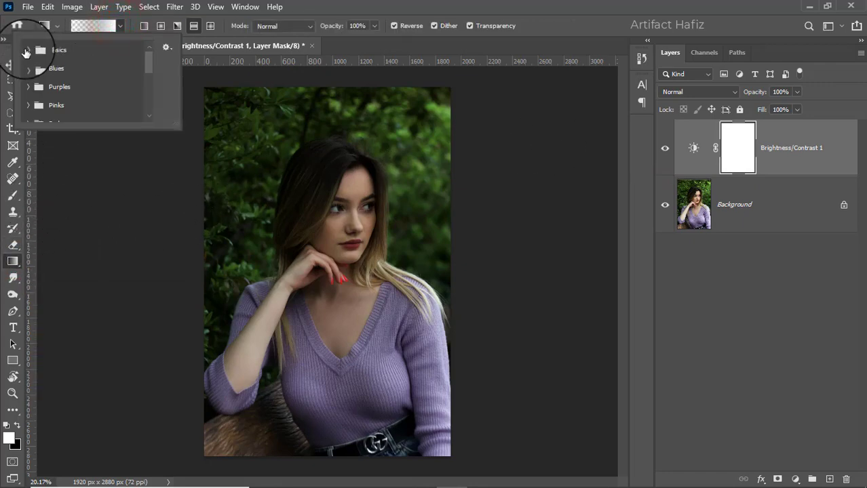
{"action": "left_click", "coordinate": [27, 50]}
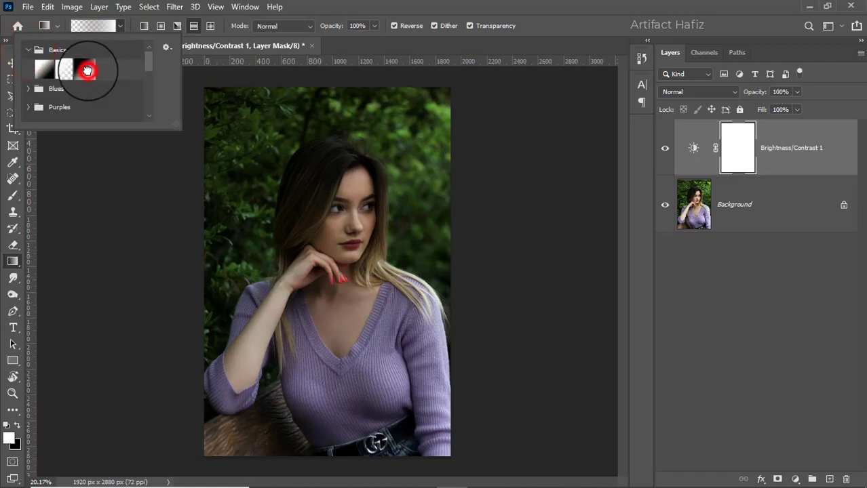
{"action": "left_click", "coordinate": [87, 70]}
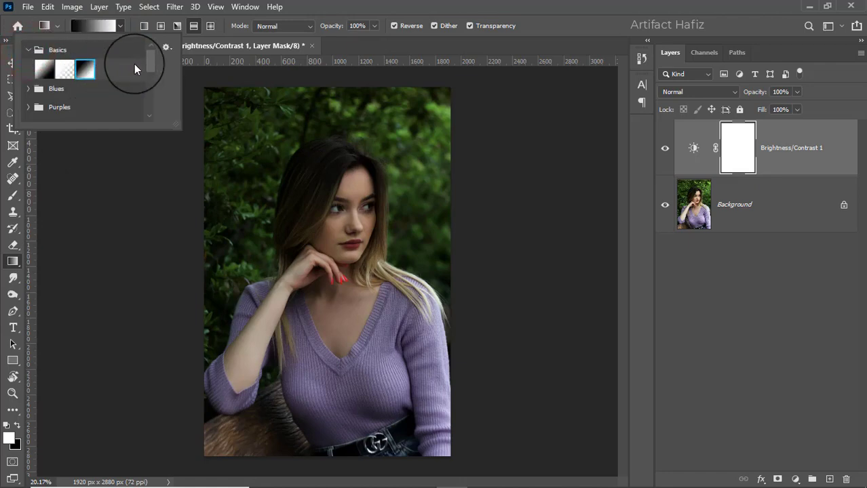
{"action": "left_click", "coordinate": [194, 26]}
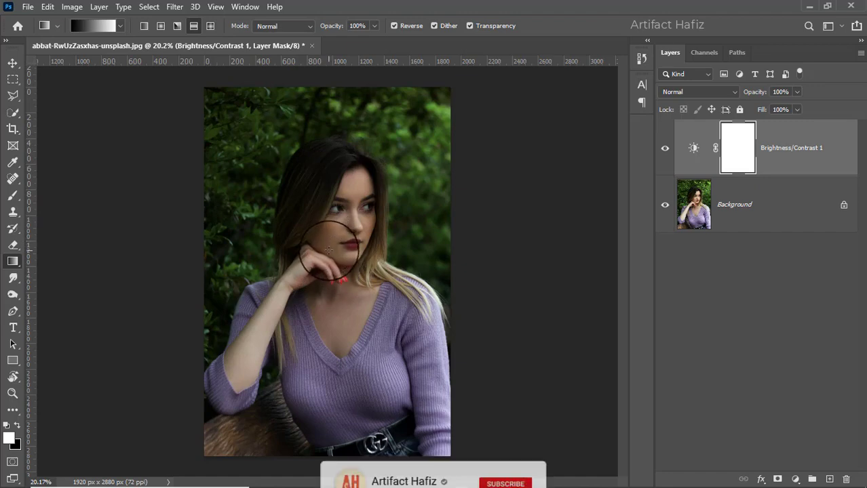
Draw a linear mask gradient from chest toward chin, inverting the mask so the face stays bright
{"action": "left_click_drag", "start_coordinate": [336, 357], "coordinate": [337, 209]}
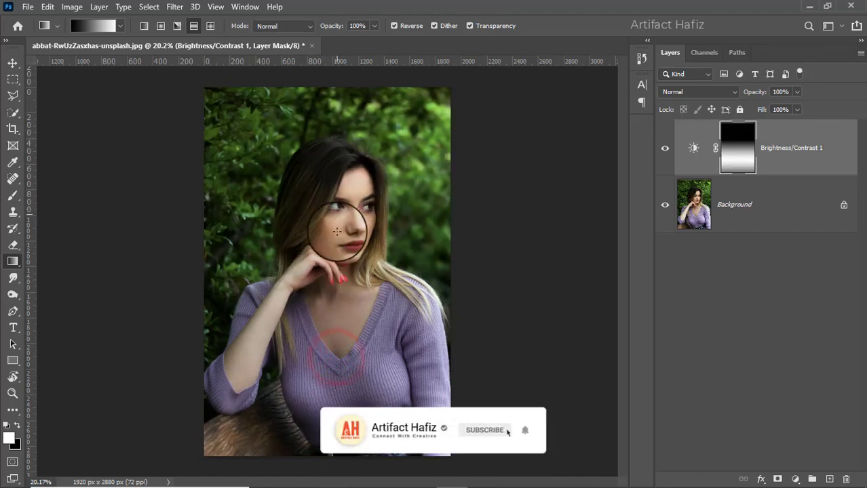
{"action": "mouse_move", "coordinate": [340, 310]}
{"action": "left_mouse_down"}
{"action": "mouse_move", "coordinate": [340, 278]}
{"action": "mouse_move", "coordinate": [330, 262]}
{"action": "mouse_move", "coordinate": [333, 184]}
{"action": "left_mouse_up"}
{"action": "left_click", "coordinate": [144, 26]}
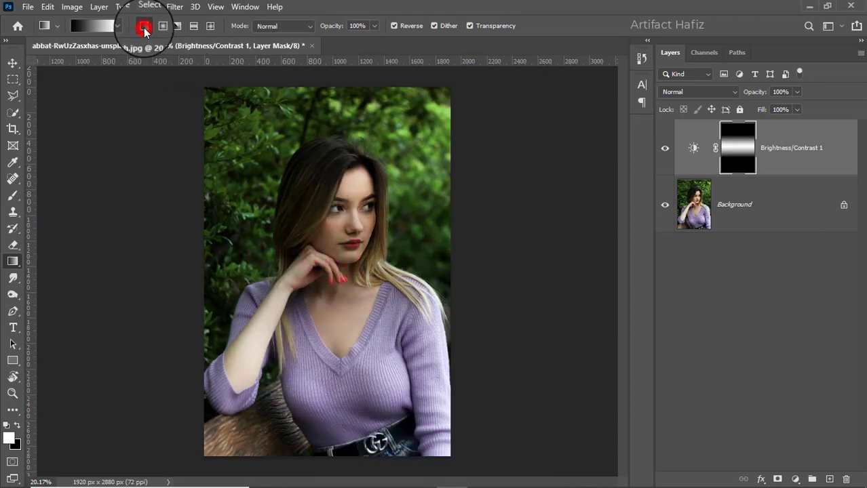
{"action": "left_click_drag", "start_coordinate": [333, 305], "coordinate": [329, 180]}
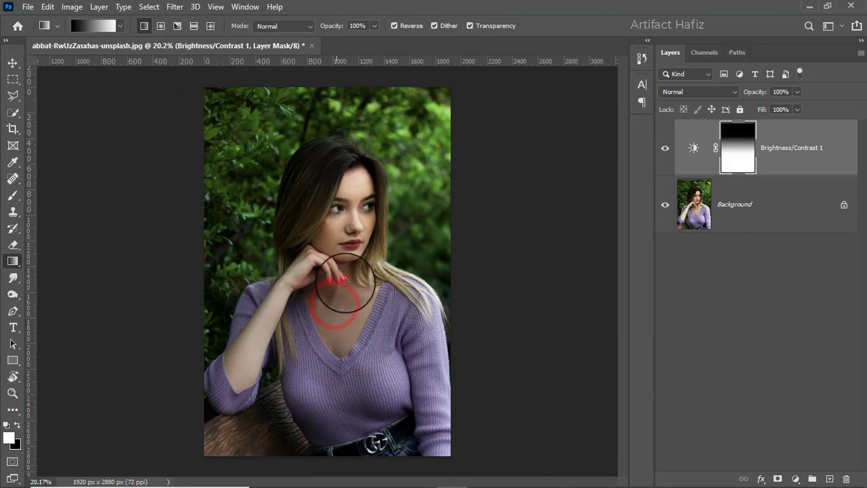
{"action": "left_click_drag", "start_coordinate": [338, 281], "coordinate": [348, 304]}
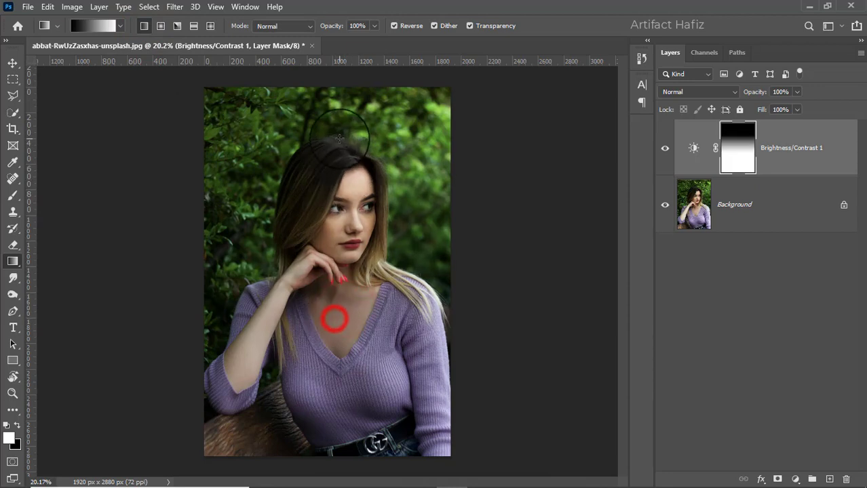
{"action": "left_click_drag", "start_coordinate": [332, 227], "coordinate": [333, 332]}
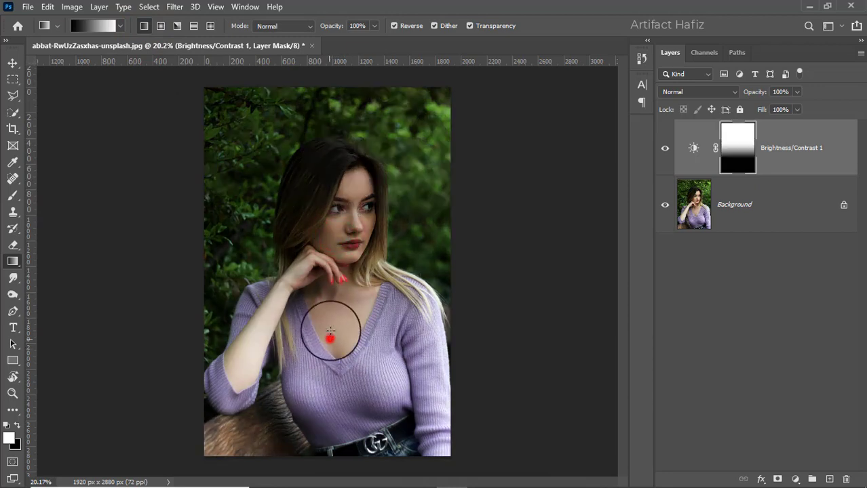
{"action": "key", "text": "ctrl+i"}
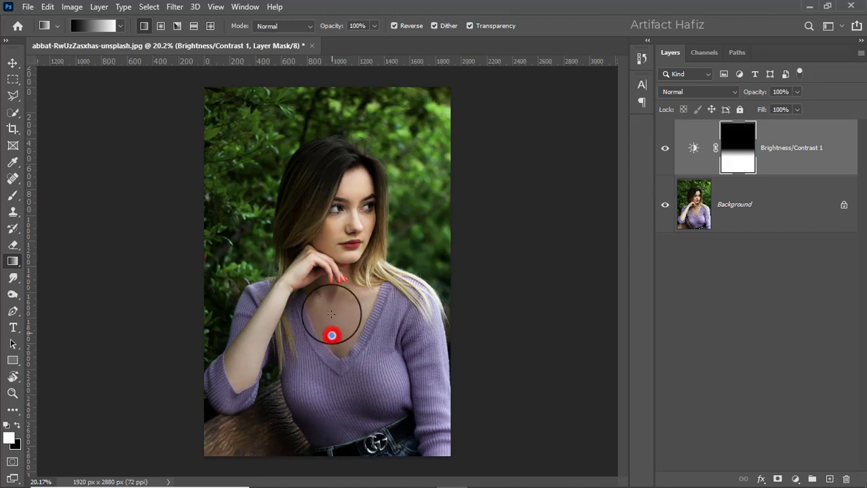
{"action": "left_click_drag", "start_coordinate": [333, 358], "coordinate": [333, 291]}
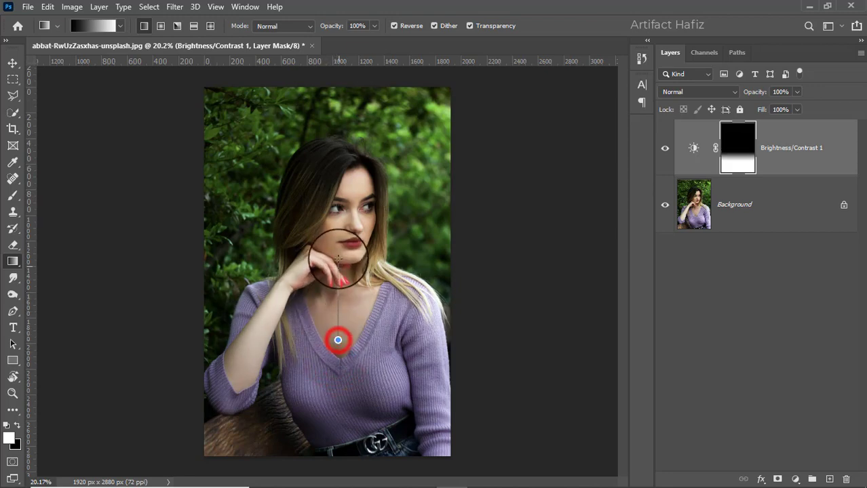
{"action": "left_click_drag", "start_coordinate": [338, 340], "coordinate": [338, 266]}
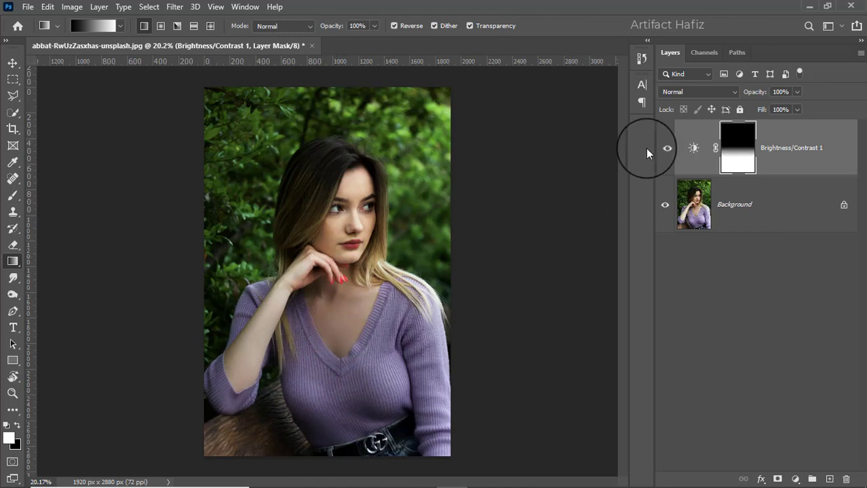
Toggle the Brightness/Contrast layer to compare the masked darkening, then select its settings
{"action": "left_click", "coordinate": [665, 149]}
{"action": "left_click", "coordinate": [665, 148]}
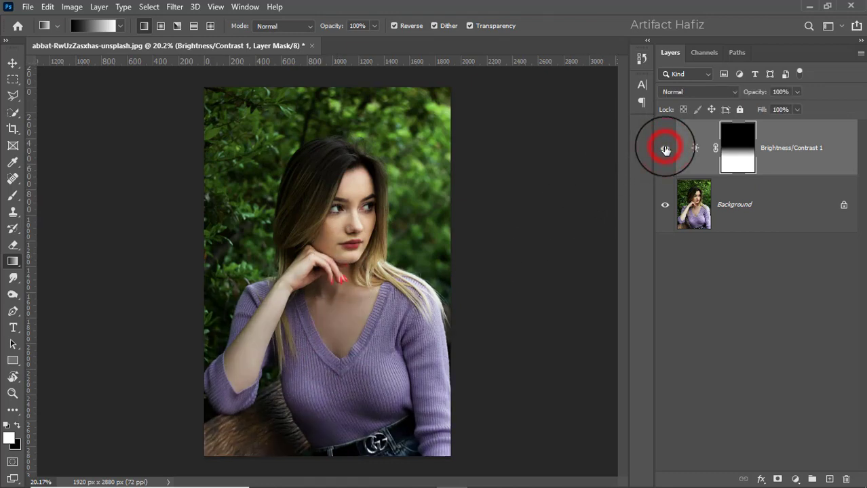
{"action": "left_click", "coordinate": [665, 150]}
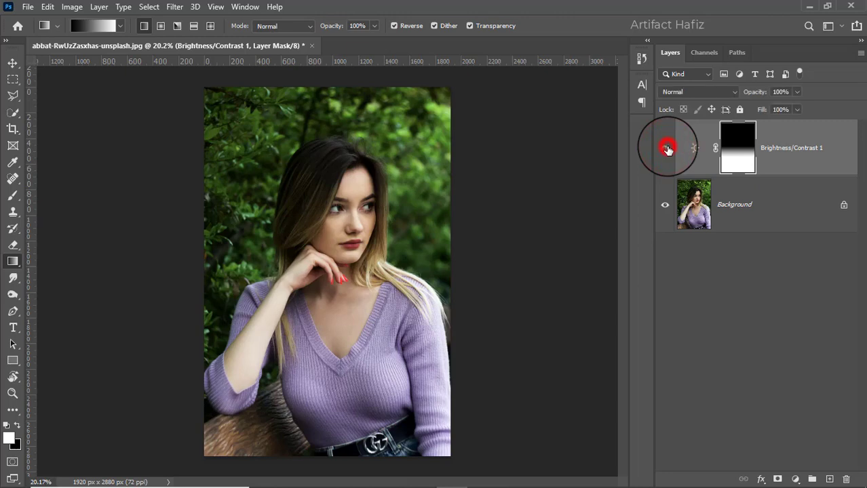
{"action": "left_click", "coordinate": [665, 148]}
{"action": "left_click", "coordinate": [795, 144]}
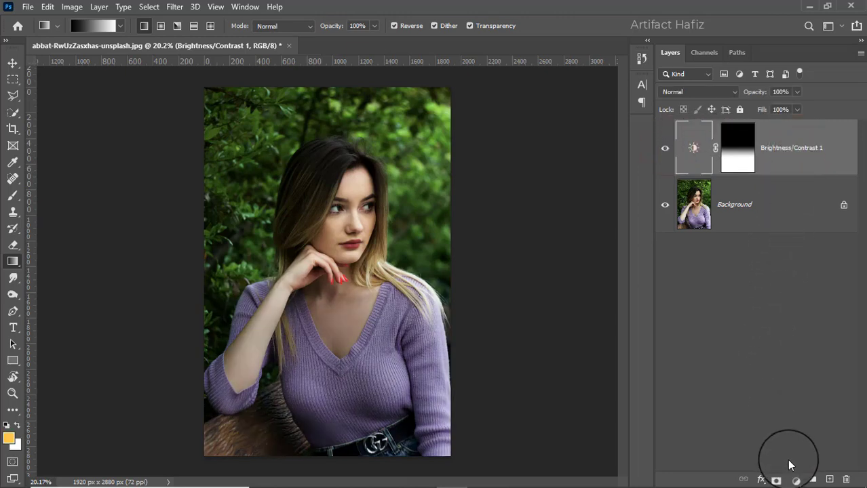
Add a Color Lookup adjustment layer using the Soft_Warming.look preset
{"action": "left_click", "coordinate": [795, 480]}
{"action": "left_click", "coordinate": [783, 409]}
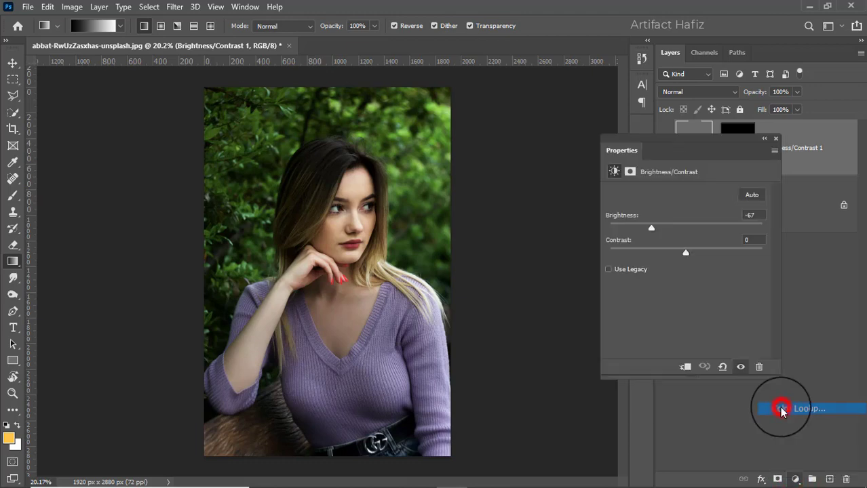
{"action": "left_click", "coordinate": [676, 195]}
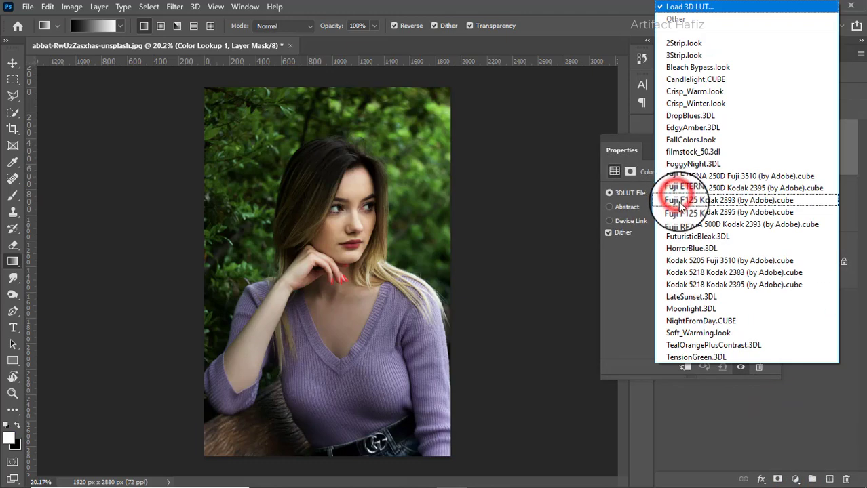
{"action": "left_click", "coordinate": [734, 334]}
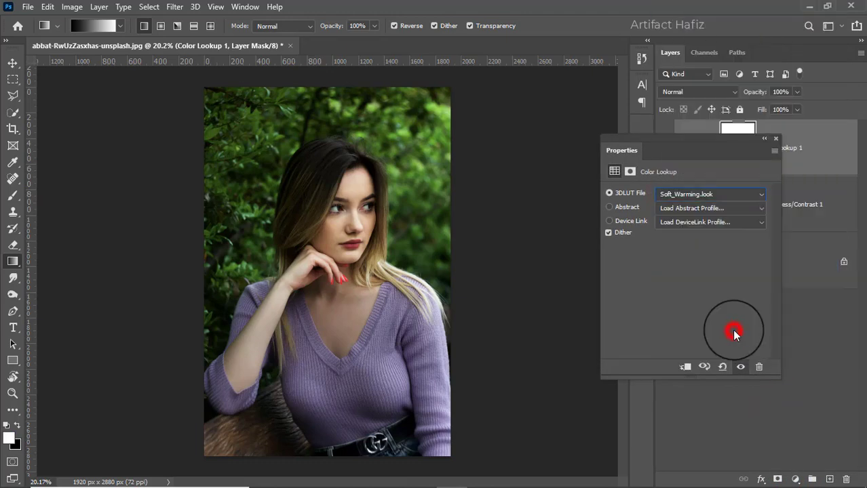
{"action": "left_click", "coordinate": [776, 141]}
Lower Color Lookup 1's opacity to 26%
{"action": "left_click", "coordinate": [798, 92]}
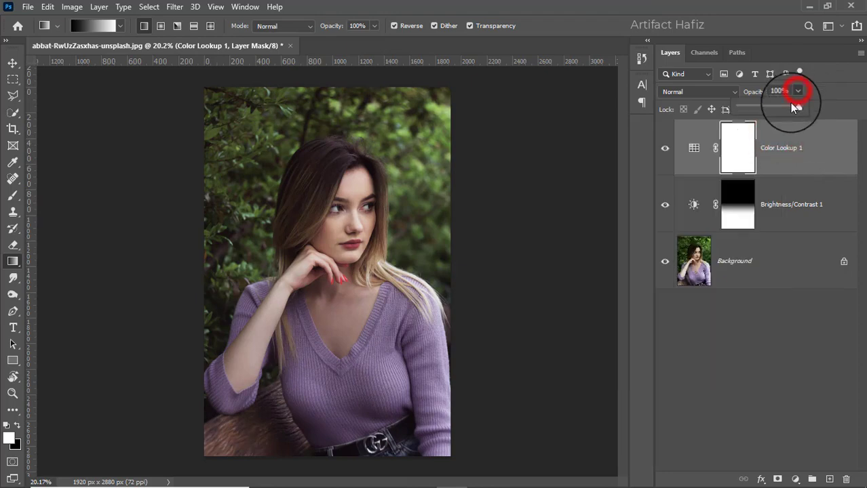
{"action": "left_click_drag", "start_coordinate": [794, 107], "coordinate": [753, 109]}
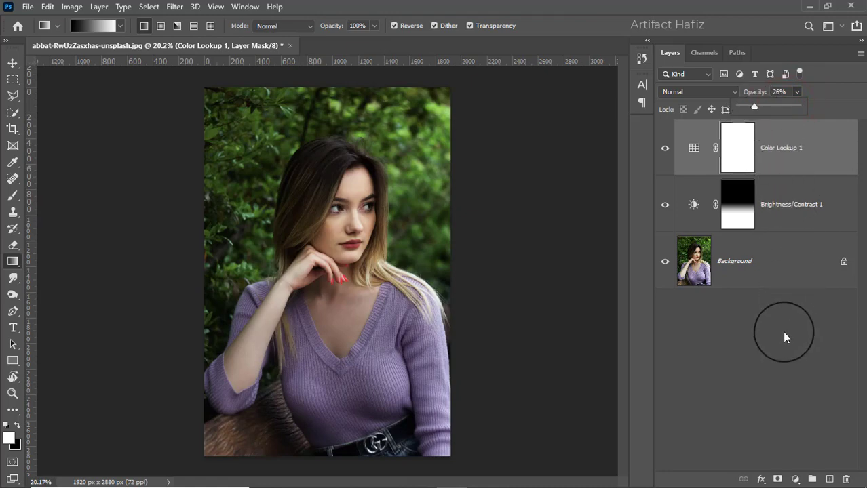
{"action": "left_click", "coordinate": [791, 474]}
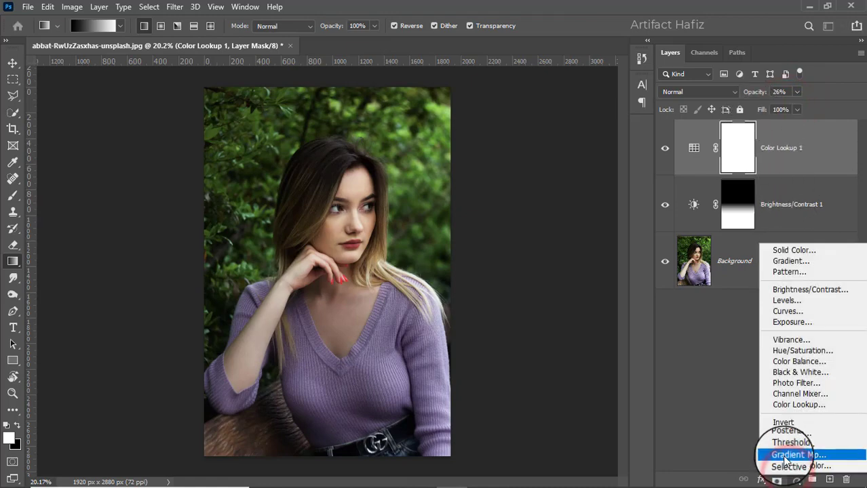
Add a Color Balance layer: midtones +8/+3/+2, shadows -2/+1/+8
{"action": "left_click", "coordinate": [780, 361]}
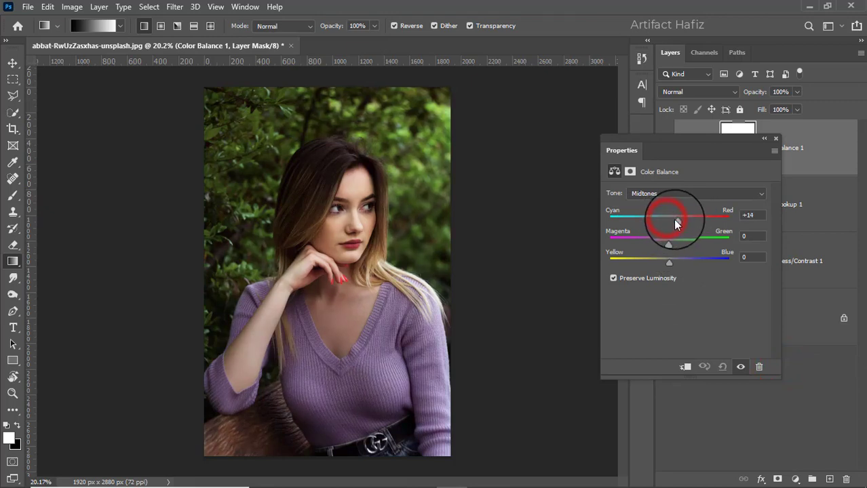
{"action": "left_click_drag", "start_coordinate": [669, 241], "coordinate": [668, 264]}
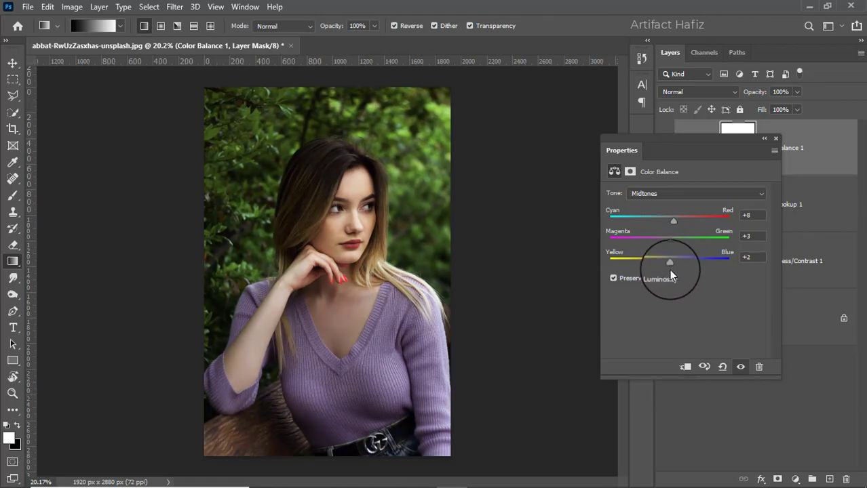
{"action": "left_click", "coordinate": [668, 195]}
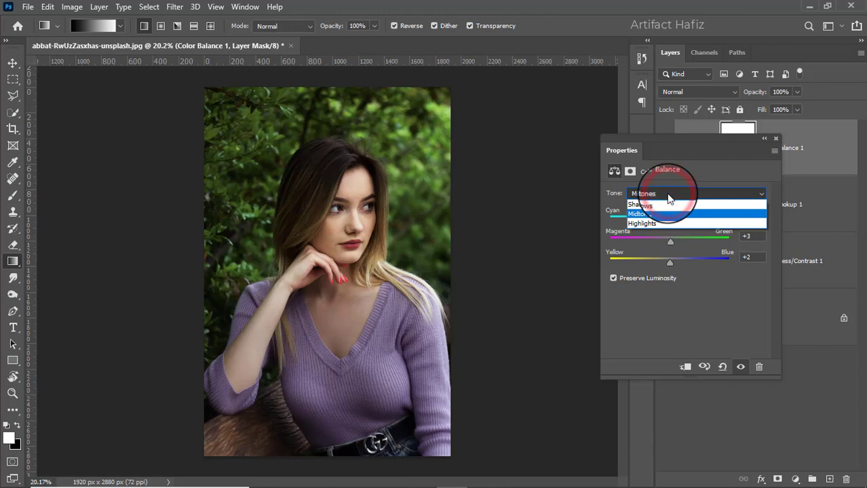
{"action": "left_click", "coordinate": [654, 204]}
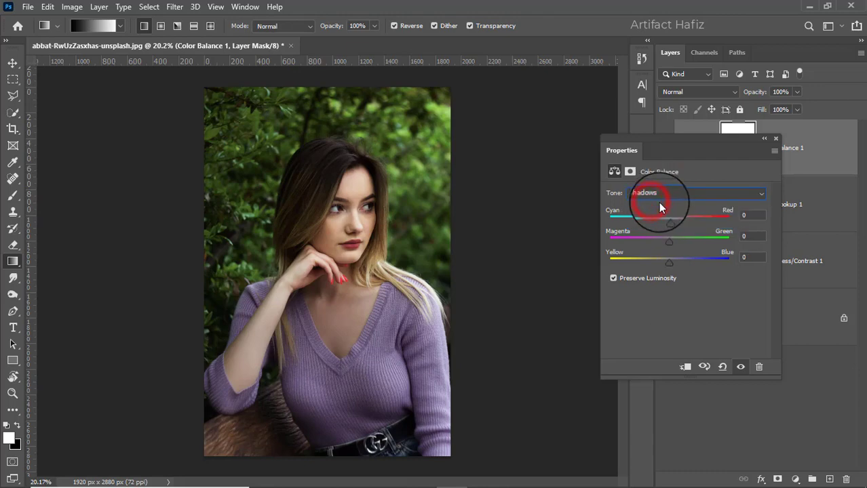
{"action": "left_click_drag", "start_coordinate": [669, 221], "coordinate": [668, 226]}
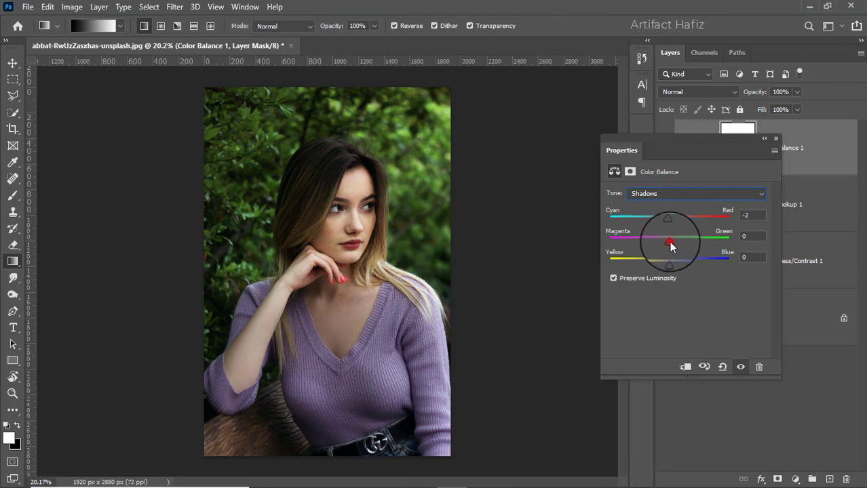
{"action": "mouse_move", "coordinate": [668, 243]}
{"action": "left_mouse_down"}
{"action": "mouse_move", "coordinate": [682, 248]}
{"action": "mouse_move", "coordinate": [670, 244]}
{"action": "left_mouse_up"}
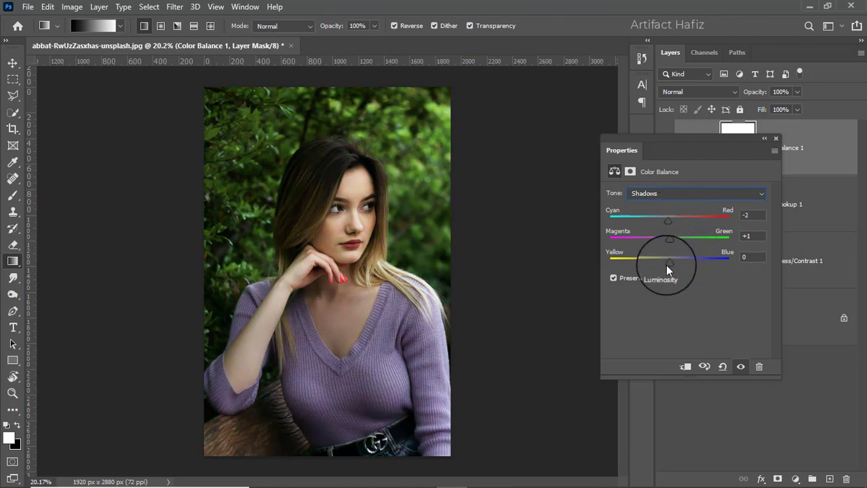
{"action": "left_click_drag", "start_coordinate": [668, 265], "coordinate": [674, 269]}
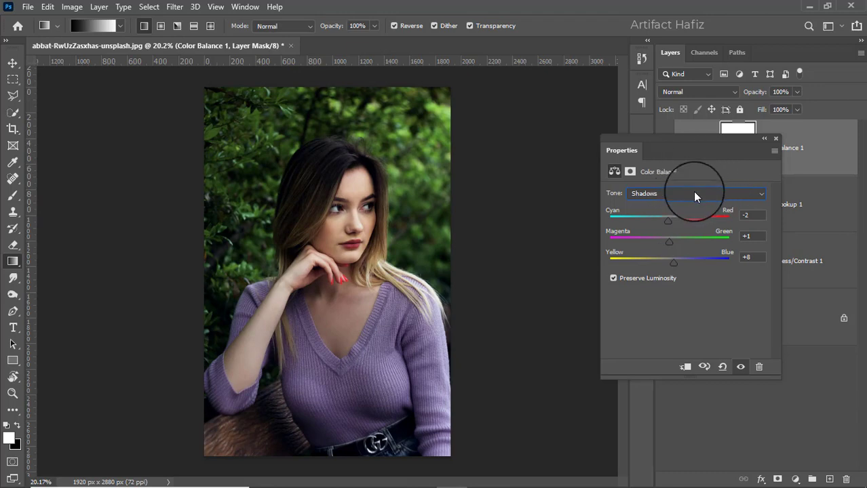
{"action": "left_click", "coordinate": [776, 139]}
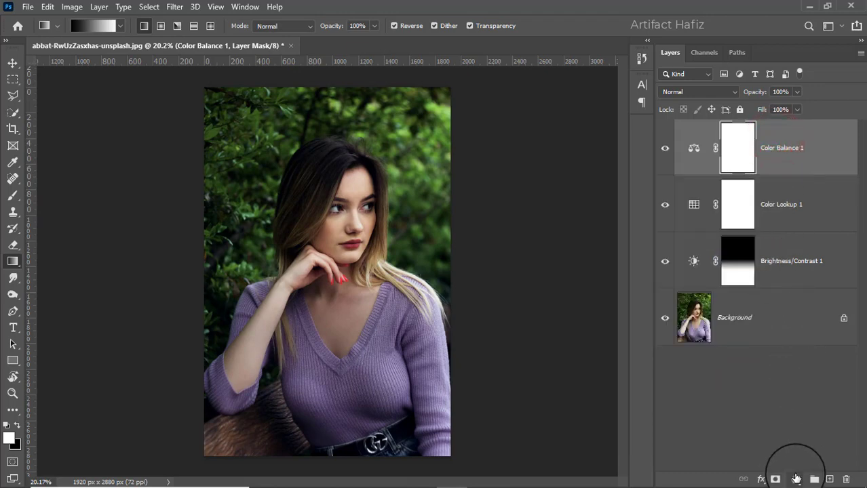
{"action": "left_click", "coordinate": [796, 478]}
Add a Levels layer with the white input slider at 235, then select Levels 1
{"action": "left_click", "coordinate": [785, 301]}
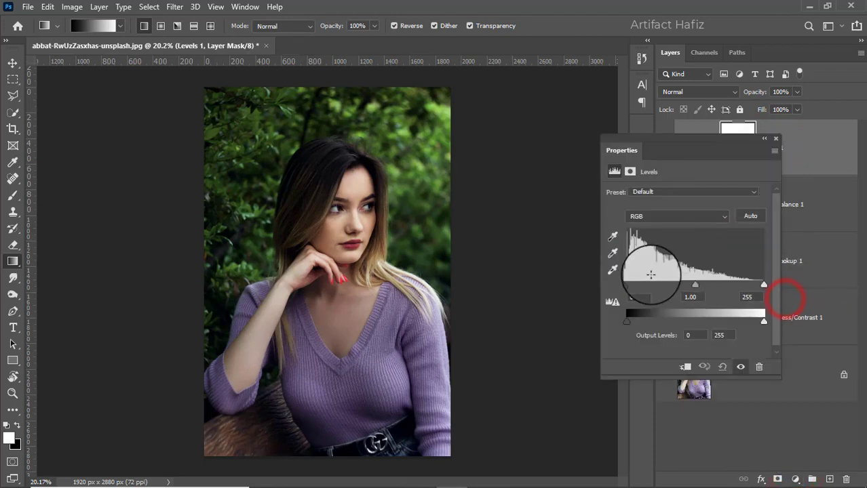
{"action": "left_click_drag", "start_coordinate": [765, 284], "coordinate": [753, 285]}
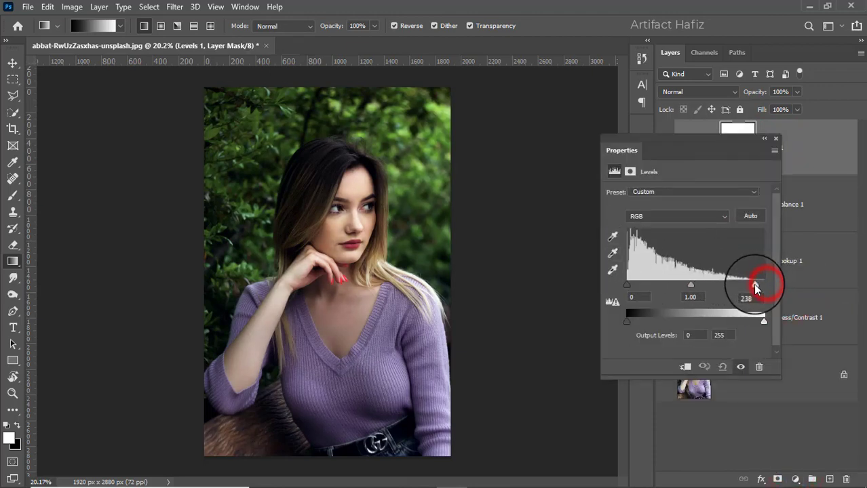
{"action": "left_click", "coordinate": [776, 138]}
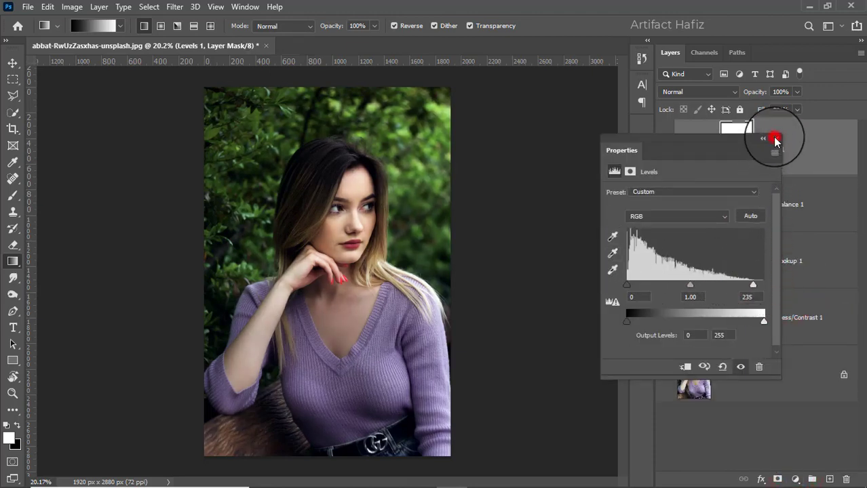
{"action": "left_click", "coordinate": [798, 149]}
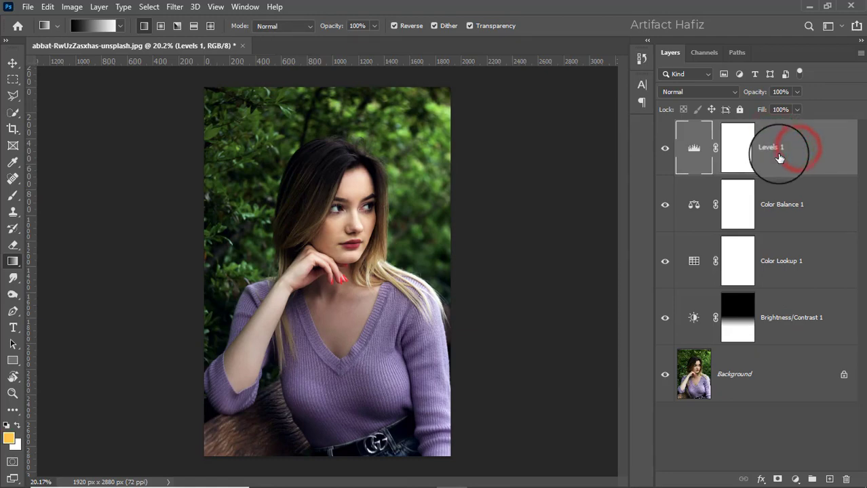
Stamp visible layers into Layer 1, convert it for Smart Filters, and launch Camera Raw Filter
{"action": "key", "text": "ctrl+alt+shift+e"}
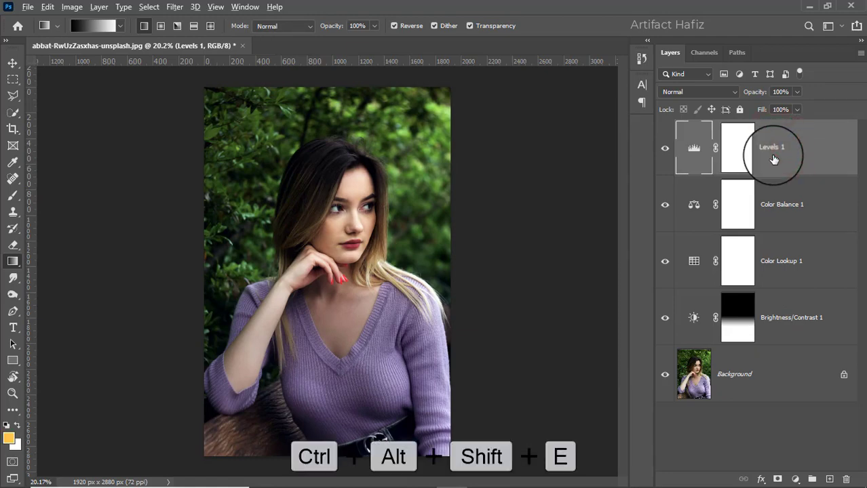
{"action": "left_click", "coordinate": [173, 7]}
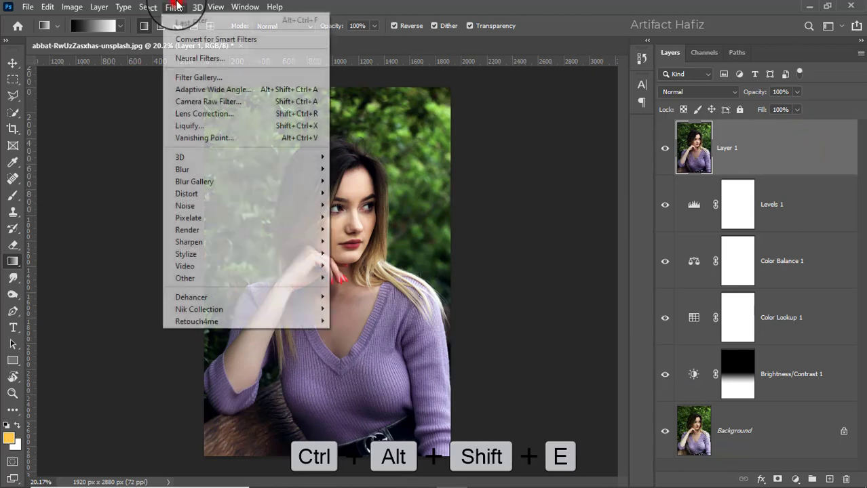
{"action": "left_click", "coordinate": [184, 37]}
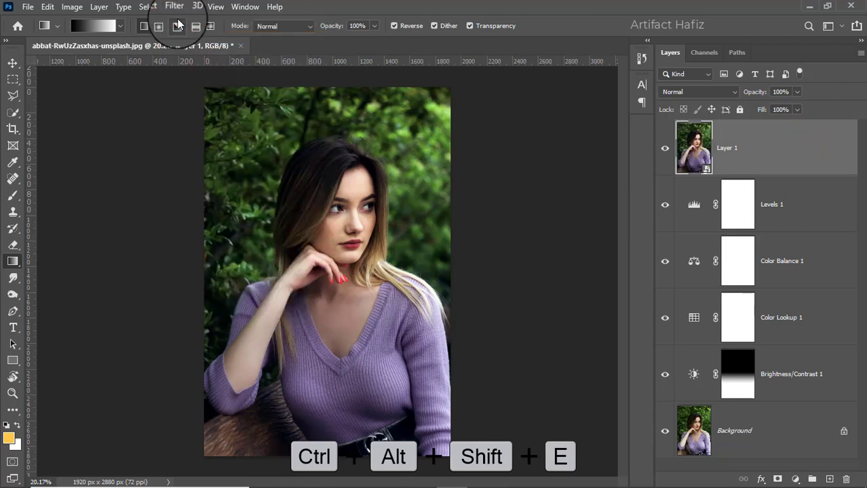
{"action": "left_click", "coordinate": [174, 7]}
{"action": "left_click", "coordinate": [210, 102]}
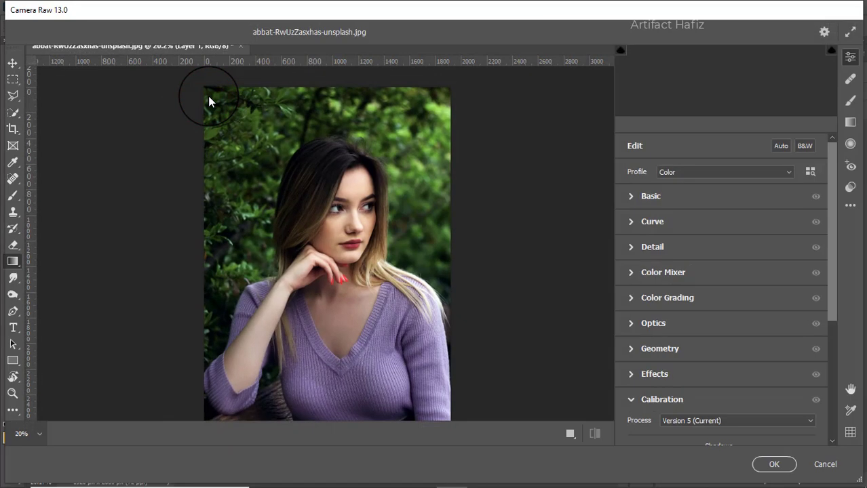
Set Camera Raw Exposure -0.40, Contrast -3, Temperature +8 and Tint +1
{"action": "left_click", "coordinate": [639, 198]}
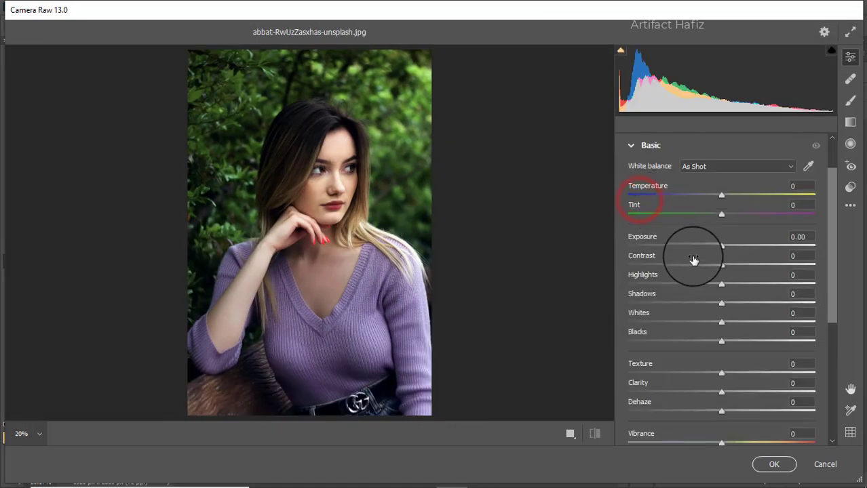
{"action": "left_click", "coordinate": [713, 246]}
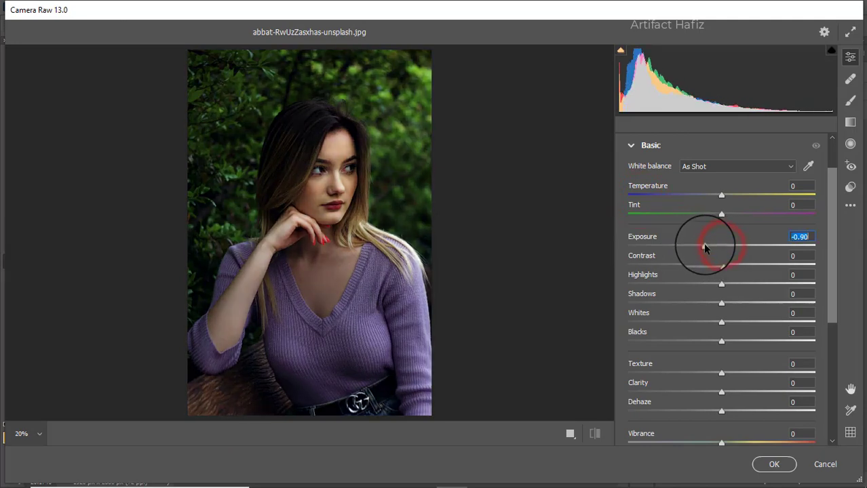
{"action": "key", "text": "Up"}
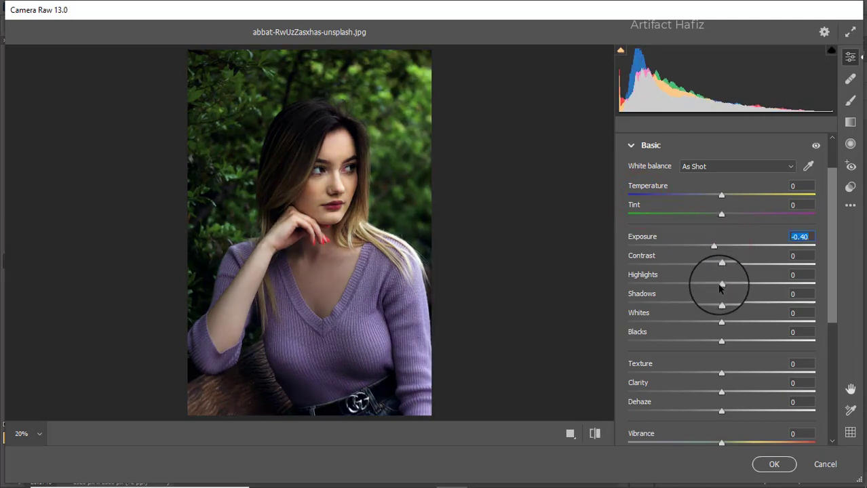
{"action": "left_click", "coordinate": [717, 265]}
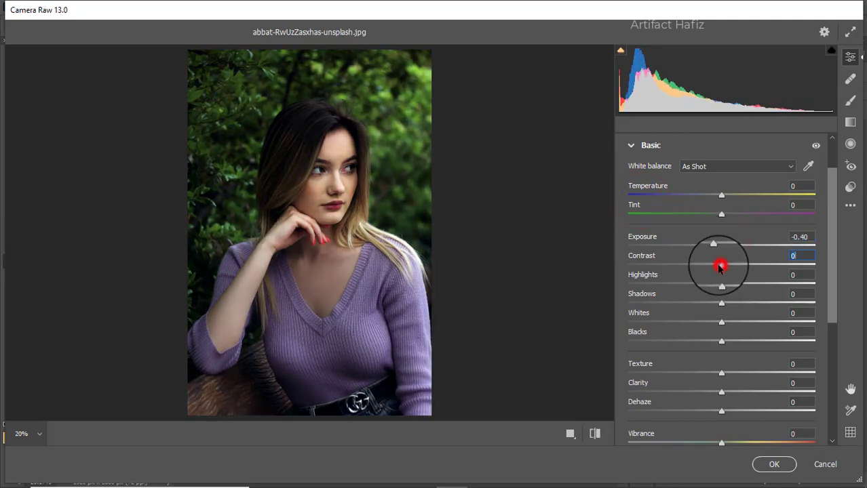
{"action": "left_click", "coordinate": [723, 196]}
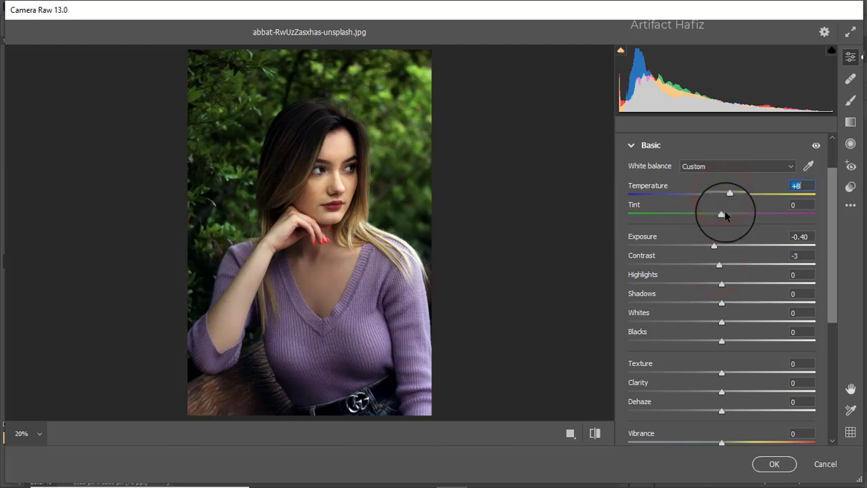
{"action": "left_click", "coordinate": [722, 214]}
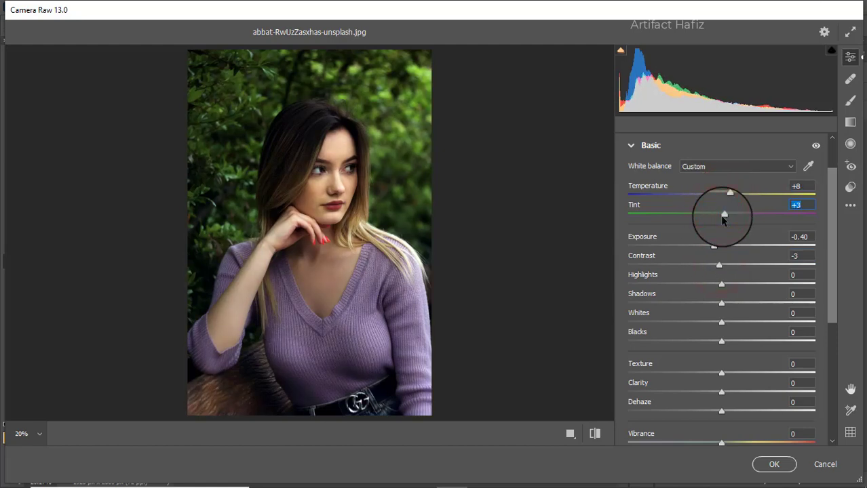
{"action": "left_click_drag", "start_coordinate": [722, 217], "coordinate": [721, 215]}
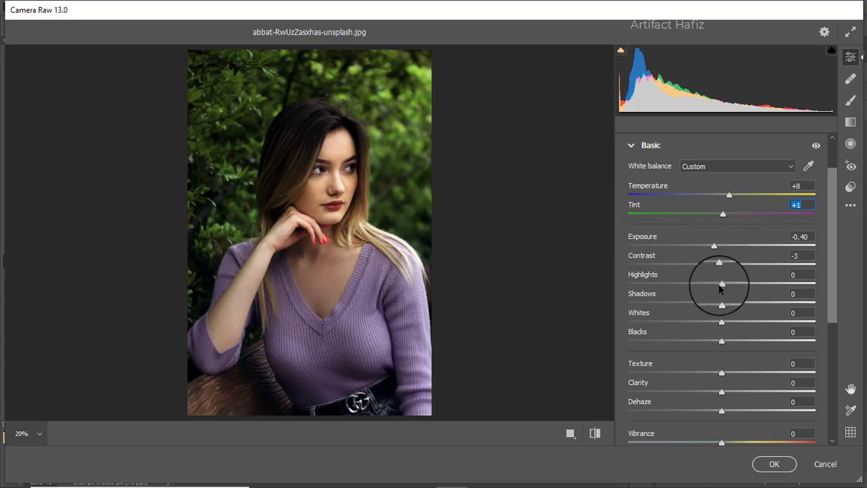
Set Highlights -22, Whites +29, Shadows +8, Blacks -3, Texture -2, Clarity +4, Dehaze -14
{"action": "mouse_move", "coordinate": [721, 284]}
{"action": "left_mouse_down"}
{"action": "mouse_move", "coordinate": [762, 286]}
{"action": "mouse_move", "coordinate": [700, 287]}
{"action": "left_mouse_up"}
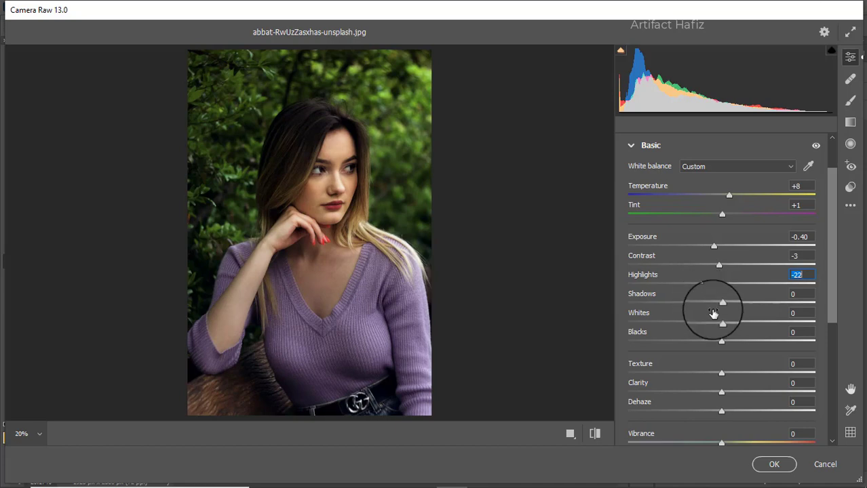
{"action": "mouse_move", "coordinate": [721, 323]}
{"action": "left_mouse_down"}
{"action": "mouse_move", "coordinate": [753, 325]}
{"action": "mouse_move", "coordinate": [729, 304]}
{"action": "left_mouse_up"}
{"action": "left_click_drag", "start_coordinate": [720, 342], "coordinate": [716, 342]}
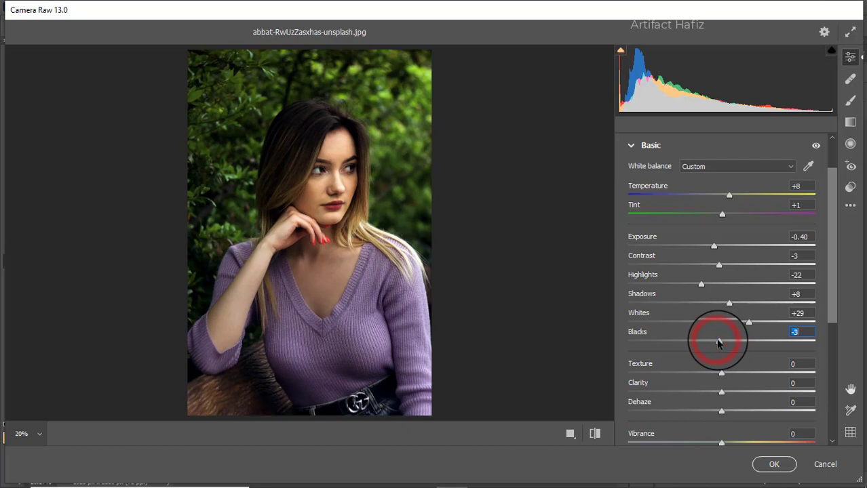
{"action": "mouse_move", "coordinate": [722, 372]}
{"action": "left_mouse_down"}
{"action": "mouse_move", "coordinate": [703, 378]}
{"action": "mouse_move", "coordinate": [719, 373]}
{"action": "mouse_move", "coordinate": [731, 397]}
{"action": "mouse_move", "coordinate": [723, 403]}
{"action": "left_mouse_up"}
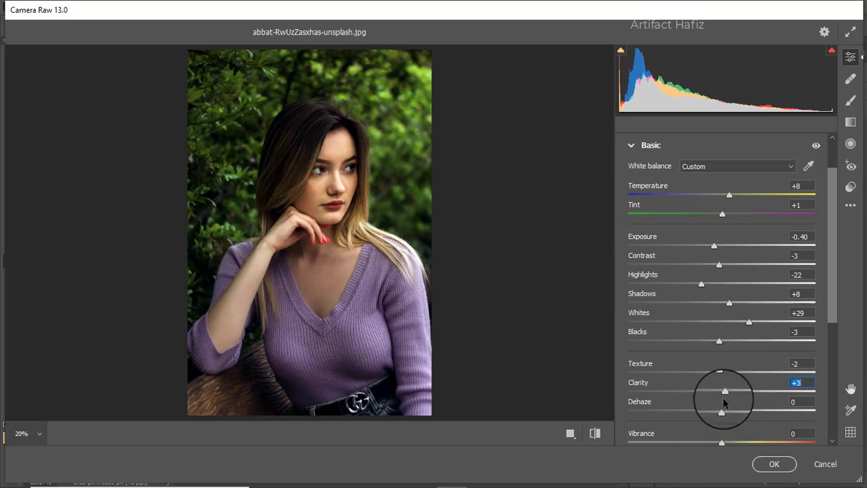
{"action": "mouse_move", "coordinate": [721, 411]}
{"action": "left_mouse_down"}
{"action": "mouse_move", "coordinate": [756, 413]}
{"action": "mouse_move", "coordinate": [706, 412]}
{"action": "mouse_move", "coordinate": [714, 410]}
{"action": "left_mouse_up"}
Ease Camera Raw Dehaze to -7, with Vibrance +18 and Saturation -12
{"action": "scroll", "coordinate": [704, 350], "scroll_direction": "down", "scroll_amount": 1}
{"action": "scroll", "coordinate": [704, 350], "scroll_direction": "down", "scroll_amount": 2}
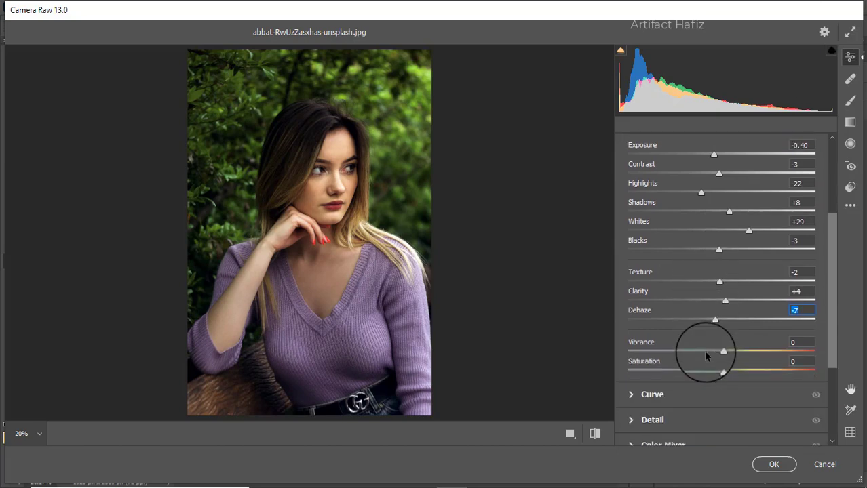
{"action": "left_click", "coordinate": [721, 352]}
{"action": "mouse_move", "coordinate": [760, 354]}
{"action": "left_mouse_down"}
{"action": "mouse_move", "coordinate": [792, 355]}
{"action": "mouse_move", "coordinate": [726, 353]}
{"action": "mouse_move", "coordinate": [766, 358]}
{"action": "left_mouse_up"}
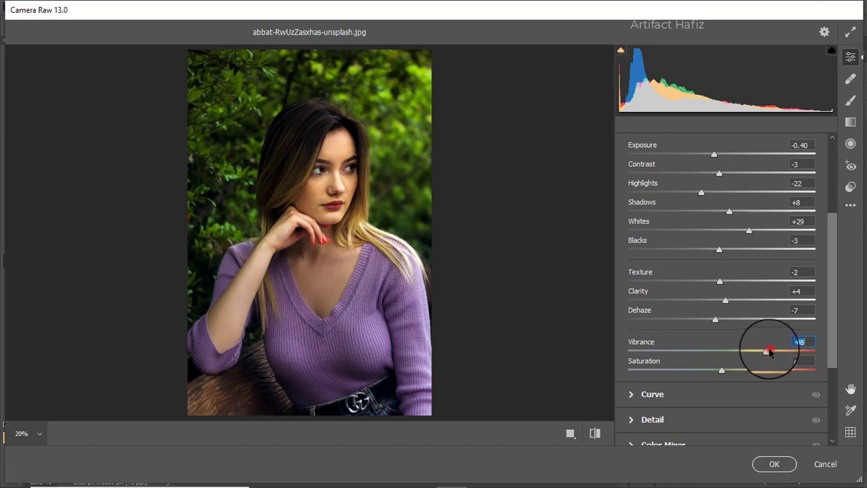
{"action": "mouse_move", "coordinate": [769, 351]}
{"action": "left_mouse_down"}
{"action": "mouse_move", "coordinate": [739, 351]}
{"action": "mouse_move", "coordinate": [707, 376]}
{"action": "left_mouse_up"}
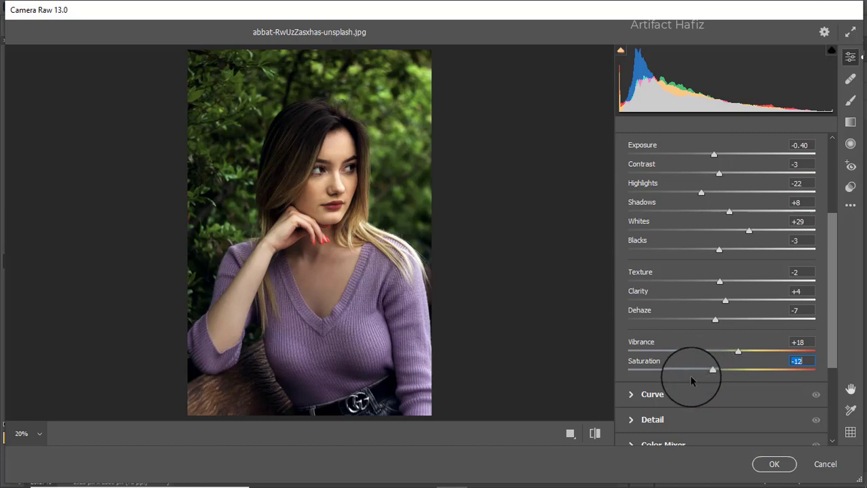
{"action": "scroll", "coordinate": [657, 404], "scroll_direction": "down", "scroll_amount": 1}
{"action": "scroll", "coordinate": [657, 400], "scroll_direction": "down", "scroll_amount": 1}
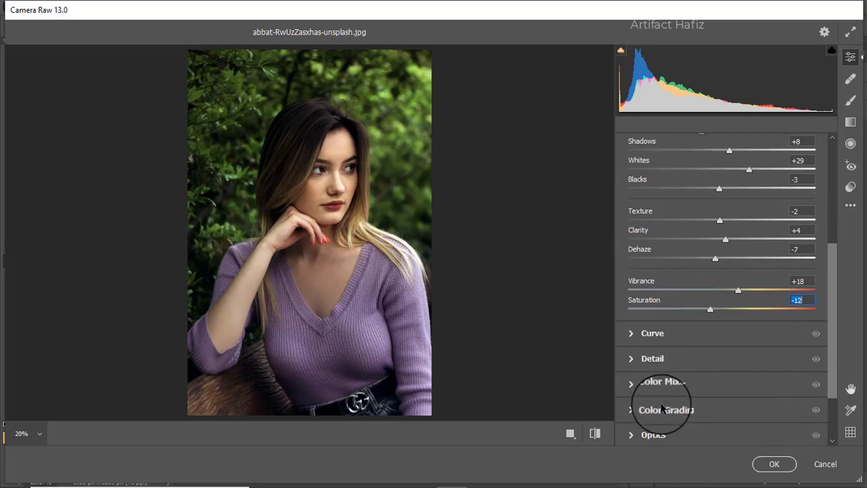
Add shadow and highlight points to the RGB tone curve, forming a gentle S-curve
{"action": "left_click", "coordinate": [657, 334]}
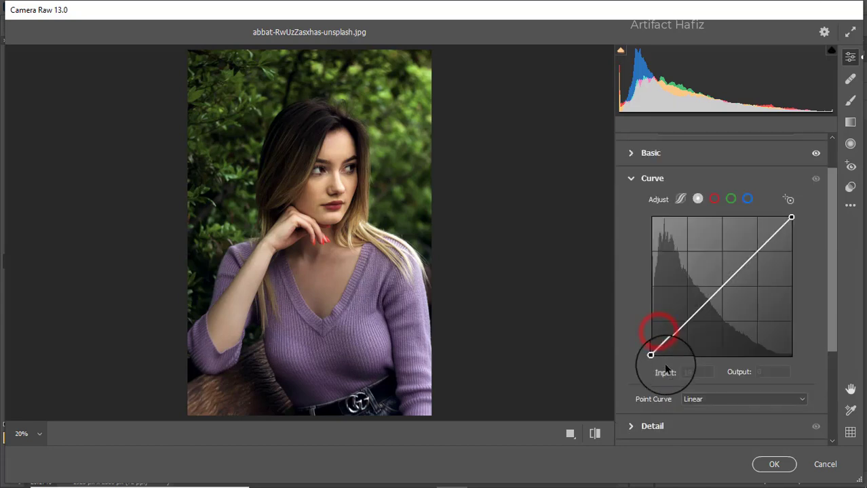
{"action": "left_click", "coordinate": [687, 326]}
{"action": "left_click", "coordinate": [760, 246]}
{"action": "mouse_move", "coordinate": [765, 245]}
{"action": "left_mouse_down"}
{"action": "mouse_move", "coordinate": [752, 242]}
{"action": "mouse_move", "coordinate": [752, 251]}
{"action": "left_mouse_up"}
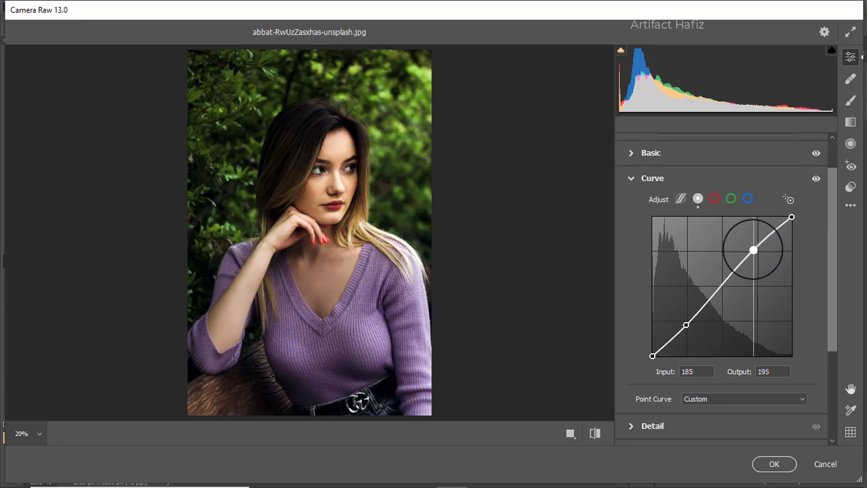
Raise the blue channel curve's black point and shadow point to Input 62, Output 69
{"action": "left_click", "coordinate": [747, 199]}
{"action": "left_click_drag", "start_coordinate": [652, 355], "coordinate": [652, 350]}
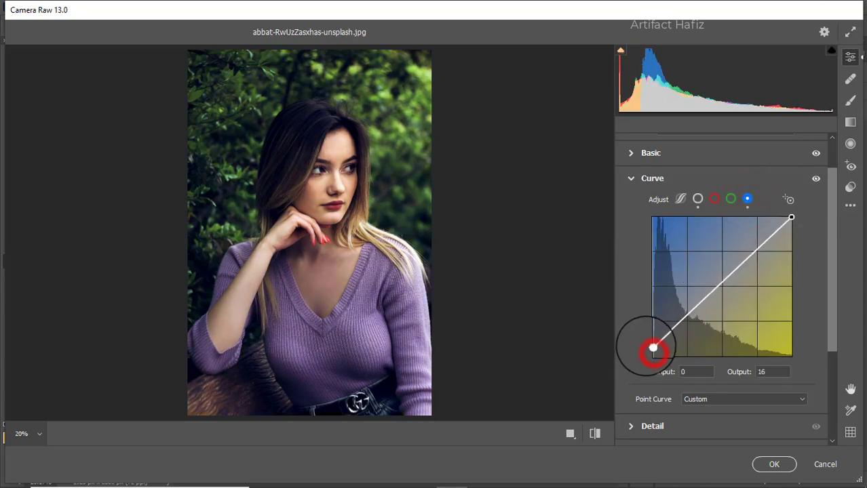
{"action": "left_click", "coordinate": [687, 322]}
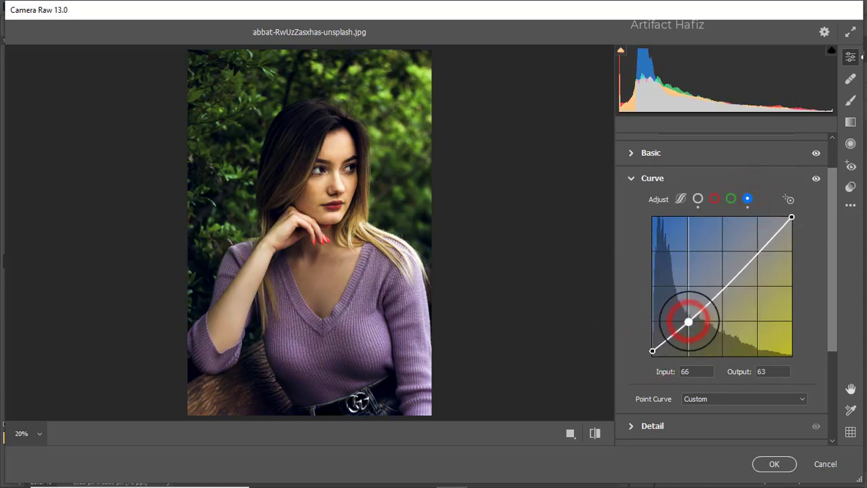
{"action": "left_click_drag", "start_coordinate": [687, 322], "coordinate": [687, 319]}
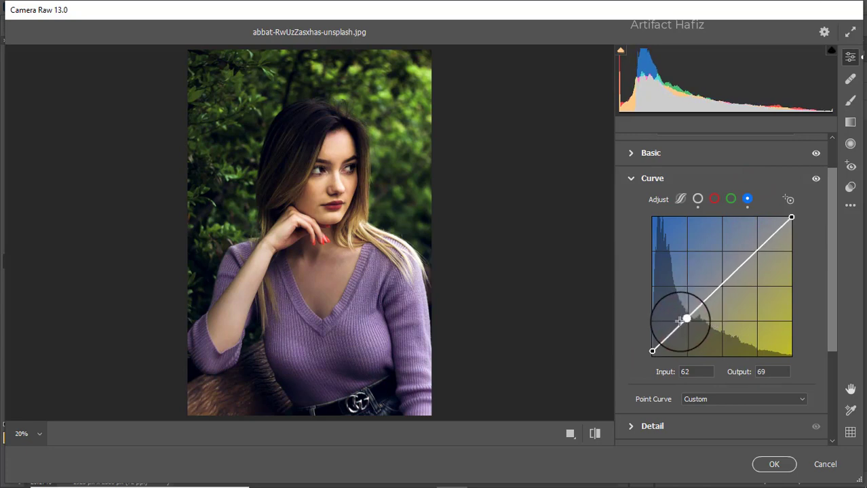
{"action": "scroll", "coordinate": [692, 322], "scroll_direction": "down", "scroll_amount": 3}
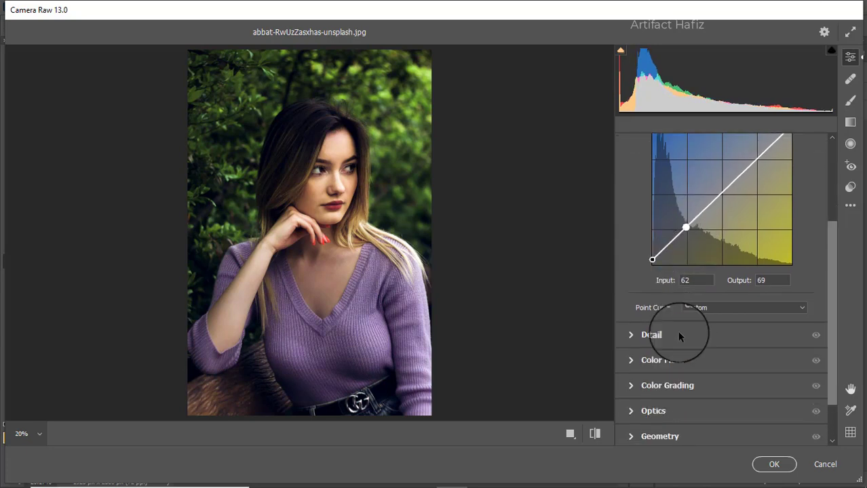
In Camera Raw's Detail panel, set Sharpening 8, Noise Reduction 8 and Color Noise Reduction 10
{"action": "left_click", "coordinate": [680, 333]}
{"action": "left_click_drag", "start_coordinate": [628, 303], "coordinate": [641, 307]}
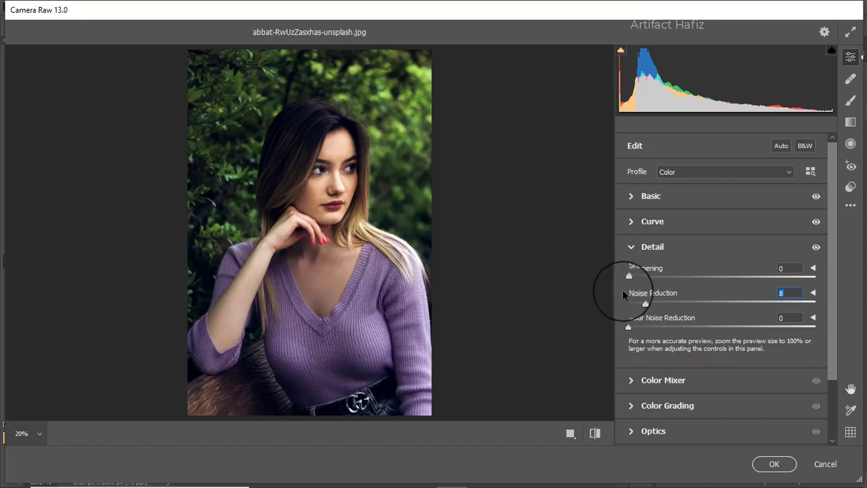
{"action": "left_click_drag", "start_coordinate": [628, 278], "coordinate": [641, 280]}
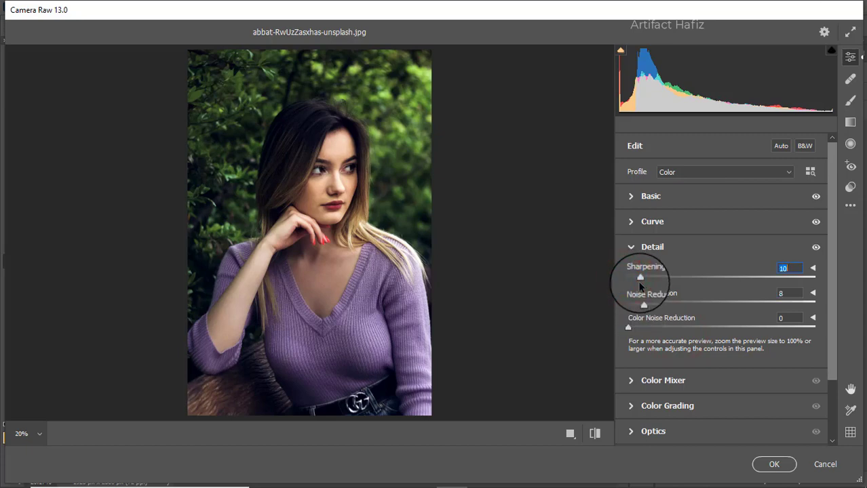
{"action": "left_click", "coordinate": [628, 328]}
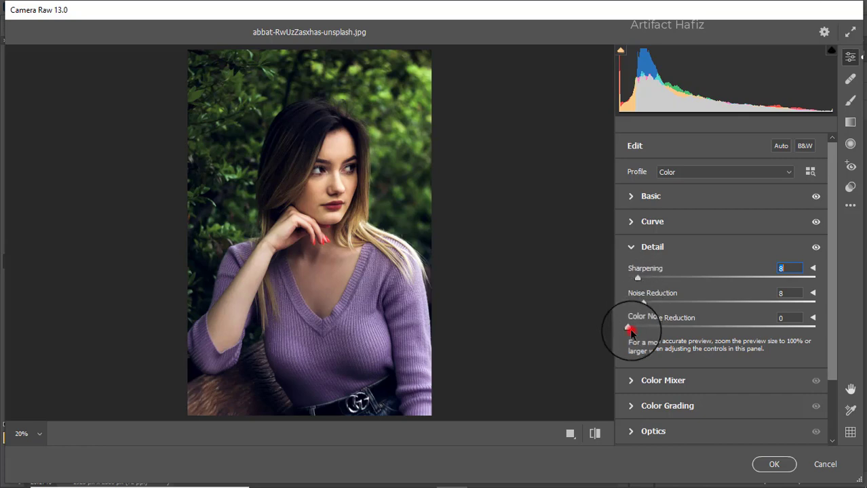
{"action": "left_click_drag", "start_coordinate": [632, 328], "coordinate": [645, 328]}
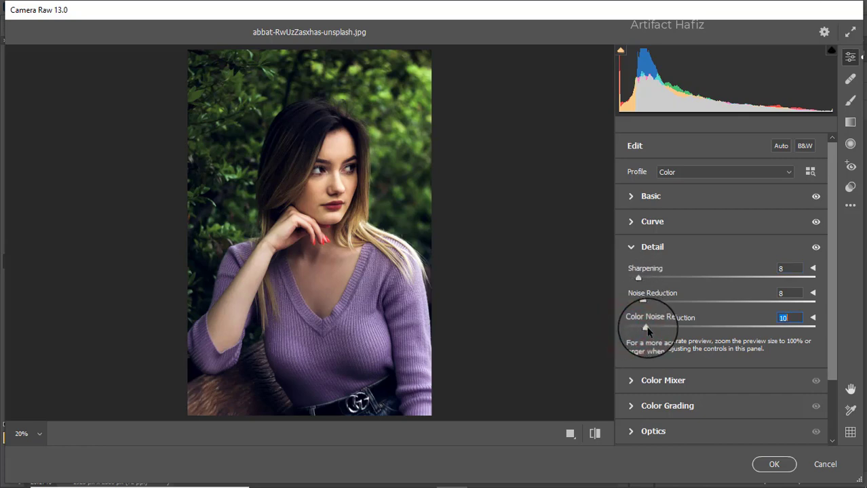
Set Color Mixer saturation to Reds +48, Yellows +39, Greens -73, Purples -60, Magentas -29
{"action": "left_click", "coordinate": [641, 382]}
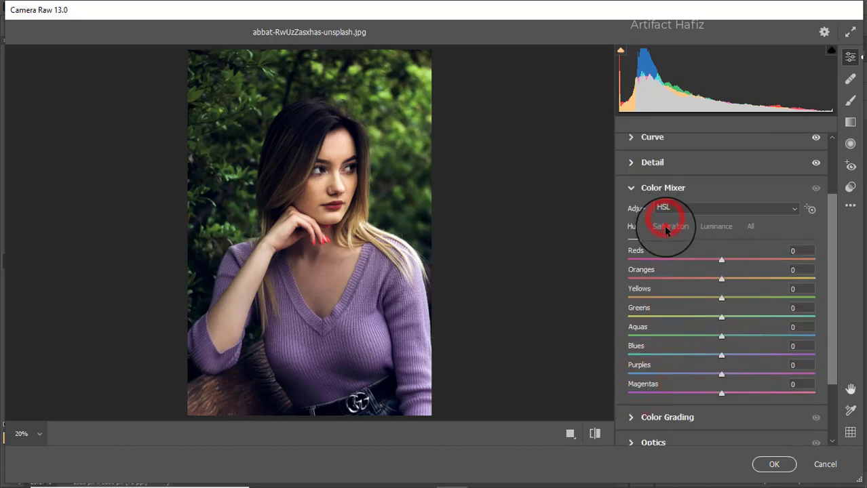
{"action": "left_click", "coordinate": [668, 227]}
{"action": "left_click_drag", "start_coordinate": [721, 260], "coordinate": [764, 262]}
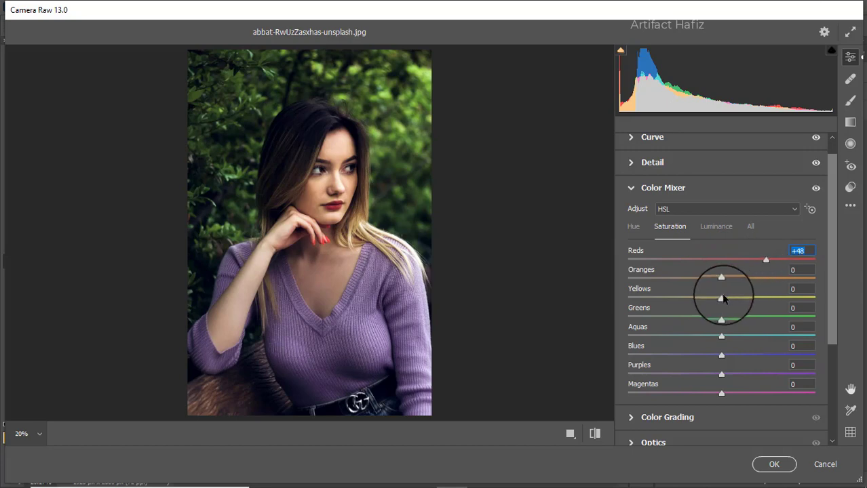
{"action": "mouse_move", "coordinate": [722, 279]}
{"action": "left_mouse_down"}
{"action": "mouse_move", "coordinate": [745, 281]}
{"action": "mouse_move", "coordinate": [719, 284]}
{"action": "mouse_move", "coordinate": [774, 301]}
{"action": "mouse_move", "coordinate": [660, 299]}
{"action": "mouse_move", "coordinate": [751, 301]}
{"action": "mouse_move", "coordinate": [649, 317]}
{"action": "mouse_move", "coordinate": [681, 317]}
{"action": "mouse_move", "coordinate": [663, 321]}
{"action": "left_mouse_up"}
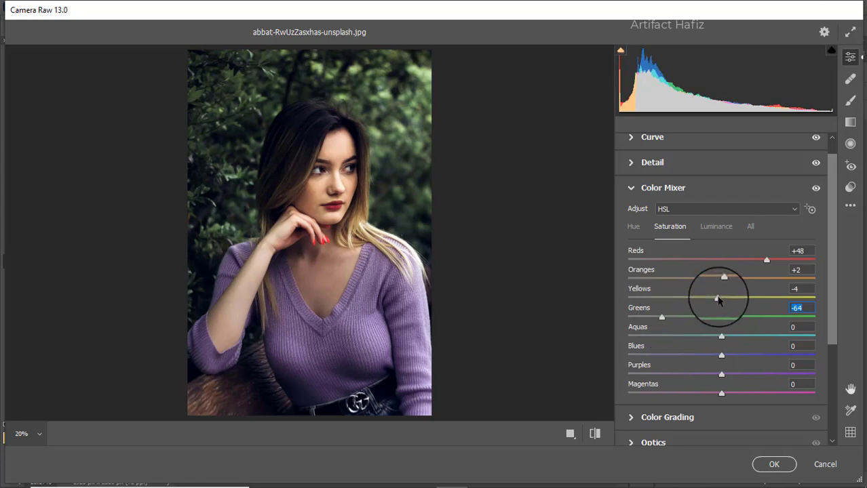
{"action": "mouse_move", "coordinate": [717, 297]}
{"action": "left_mouse_down"}
{"action": "mouse_move", "coordinate": [776, 300]}
{"action": "mouse_move", "coordinate": [758, 299]}
{"action": "left_mouse_up"}
{"action": "mouse_move", "coordinate": [662, 317]}
{"action": "left_mouse_down"}
{"action": "mouse_move", "coordinate": [637, 318]}
{"action": "mouse_move", "coordinate": [653, 317]}
{"action": "left_mouse_up"}
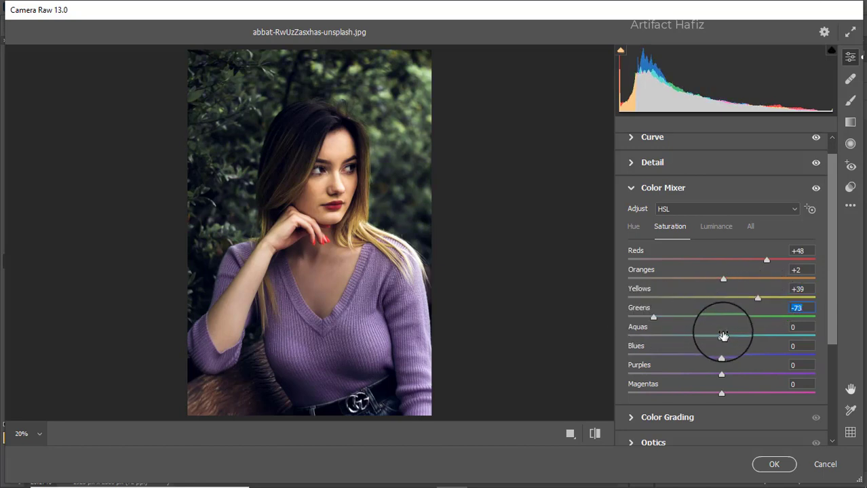
{"action": "mouse_move", "coordinate": [721, 336]}
{"action": "left_mouse_down"}
{"action": "mouse_move", "coordinate": [759, 341]}
{"action": "mouse_move", "coordinate": [734, 338]}
{"action": "mouse_move", "coordinate": [668, 376]}
{"action": "left_mouse_up"}
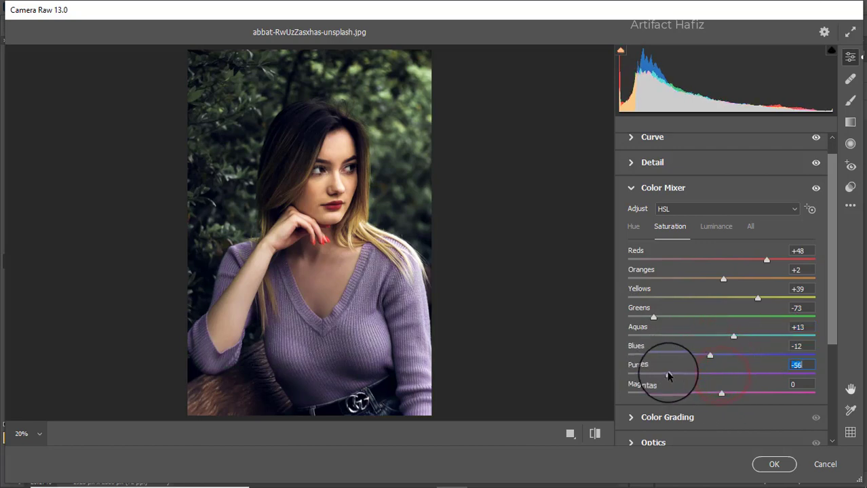
{"action": "mouse_move", "coordinate": [721, 393]}
{"action": "left_mouse_down"}
{"action": "mouse_move", "coordinate": [689, 385]}
{"action": "mouse_move", "coordinate": [721, 392]}
{"action": "left_mouse_up"}
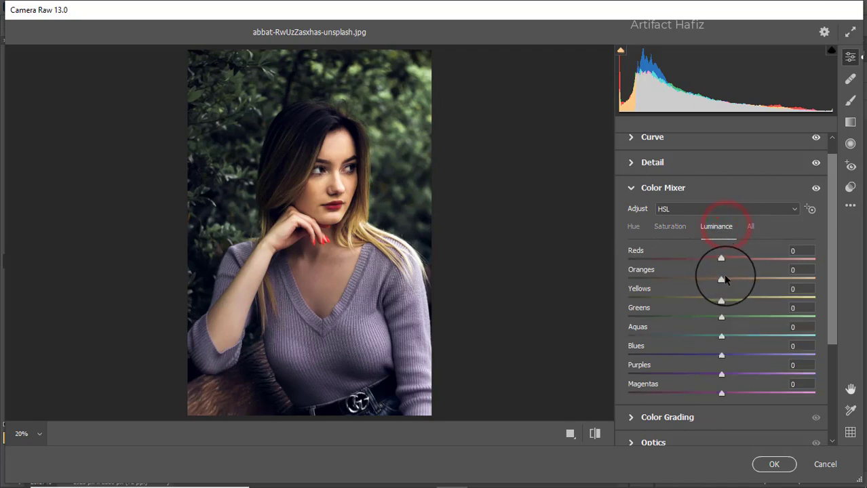
Set Color Mixer luminance to Reds +7, Yellows +35, Greens -30, Blues +18
{"action": "mouse_move", "coordinate": [721, 280]}
{"action": "left_mouse_down"}
{"action": "mouse_move", "coordinate": [755, 281]}
{"action": "mouse_move", "coordinate": [723, 290]}
{"action": "mouse_move", "coordinate": [724, 273]}
{"action": "mouse_move", "coordinate": [758, 262]}
{"action": "mouse_move", "coordinate": [727, 267]}
{"action": "left_mouse_up"}
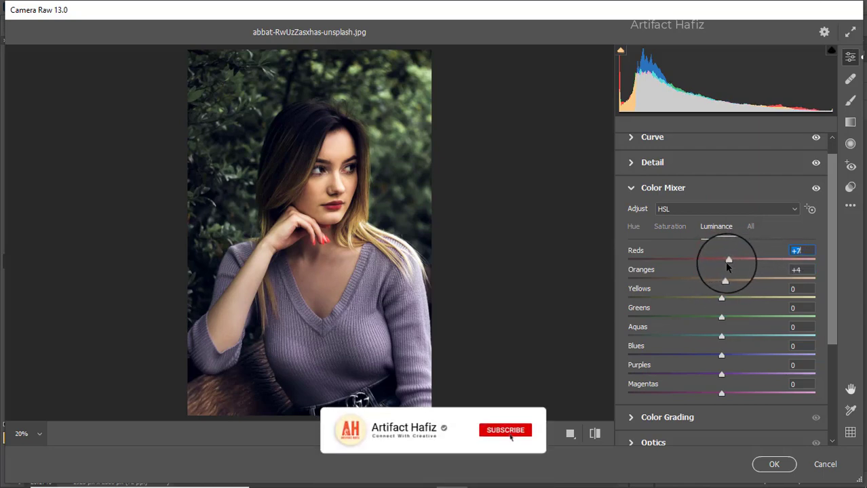
{"action": "mouse_move", "coordinate": [721, 297]}
{"action": "left_mouse_down"}
{"action": "mouse_move", "coordinate": [775, 317]}
{"action": "mouse_move", "coordinate": [581, 330]}
{"action": "mouse_move", "coordinate": [710, 337]}
{"action": "mouse_move", "coordinate": [616, 334]}
{"action": "left_mouse_up"}
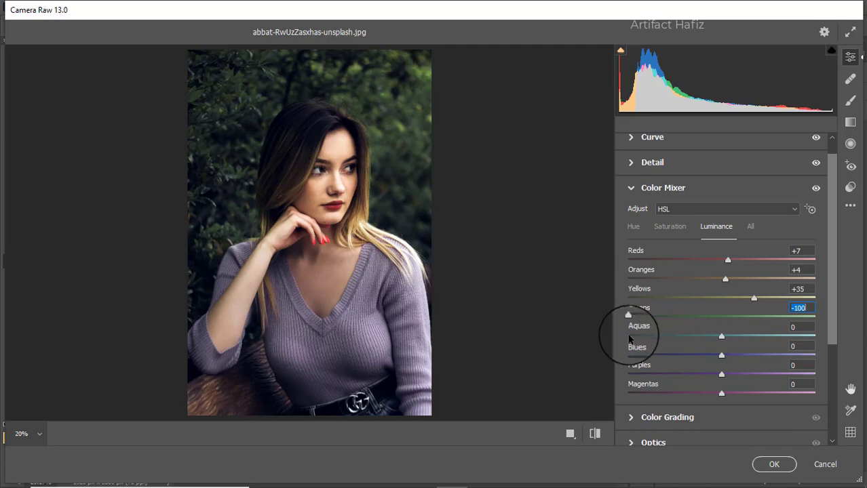
{"action": "mouse_move", "coordinate": [629, 315]}
{"action": "left_mouse_down"}
{"action": "mouse_move", "coordinate": [696, 318]}
{"action": "mouse_move", "coordinate": [728, 335]}
{"action": "mouse_move", "coordinate": [738, 356]}
{"action": "left_mouse_up"}
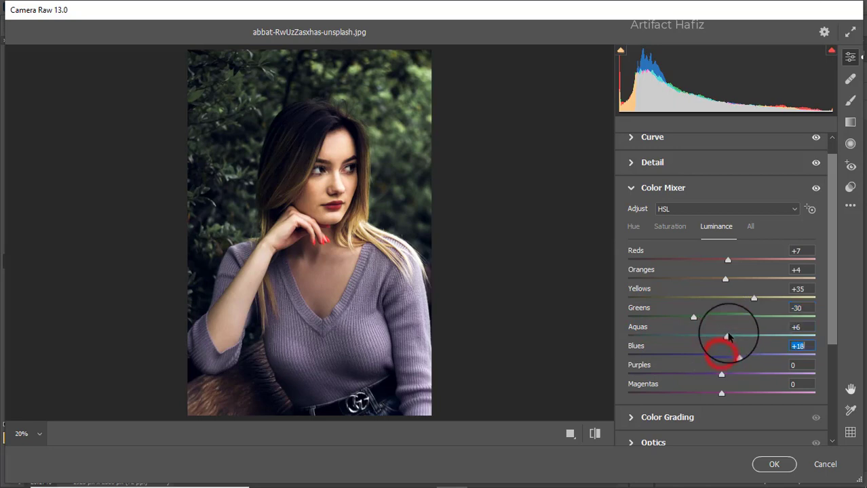
Shift the Color Mixer hues to Blues -46 and Aquas -63
{"action": "left_click", "coordinate": [631, 228]}
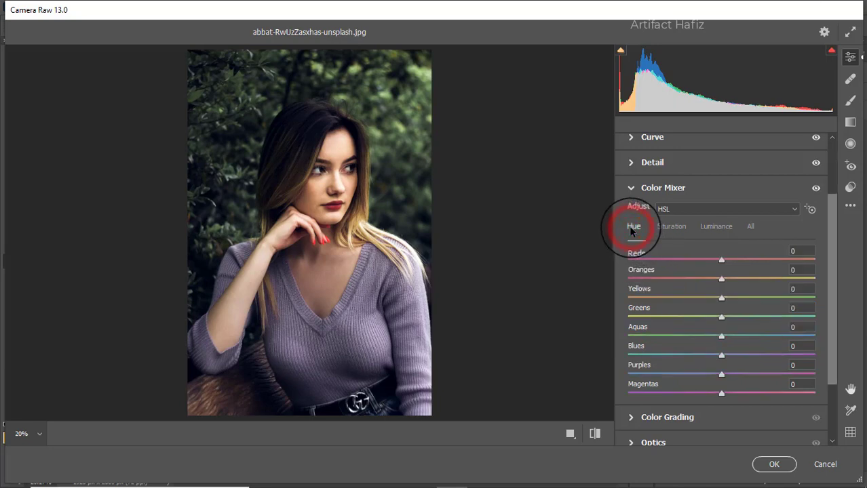
{"action": "left_click_drag", "start_coordinate": [720, 355], "coordinate": [678, 358]}
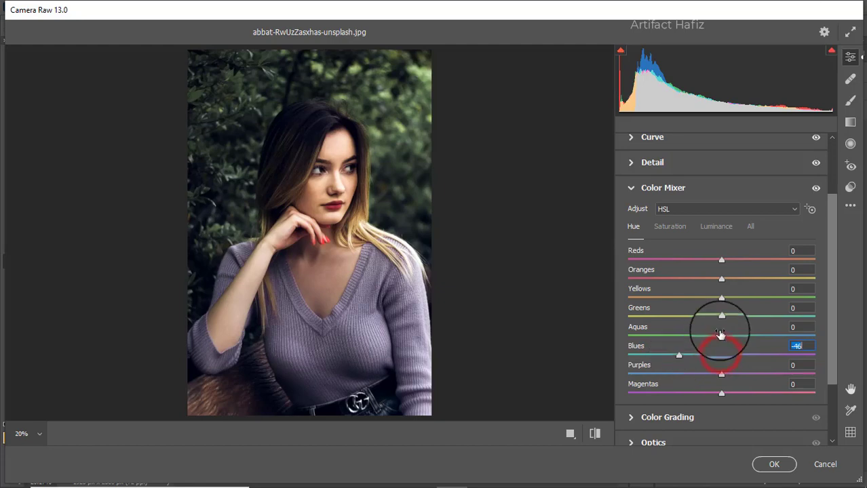
{"action": "mouse_move", "coordinate": [720, 335]}
{"action": "left_mouse_down"}
{"action": "mouse_move", "coordinate": [647, 337]}
{"action": "mouse_move", "coordinate": [660, 337]}
{"action": "left_mouse_up"}
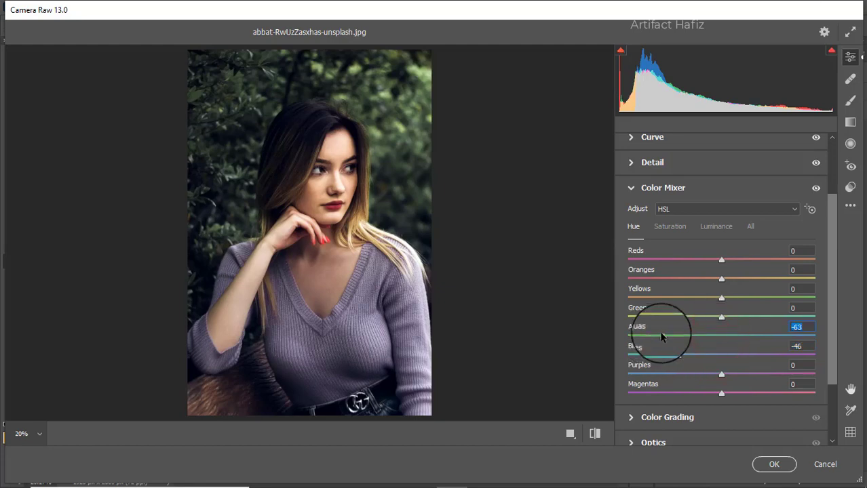
{"action": "scroll", "coordinate": [683, 335], "scroll_direction": "down", "scroll_amount": 2}
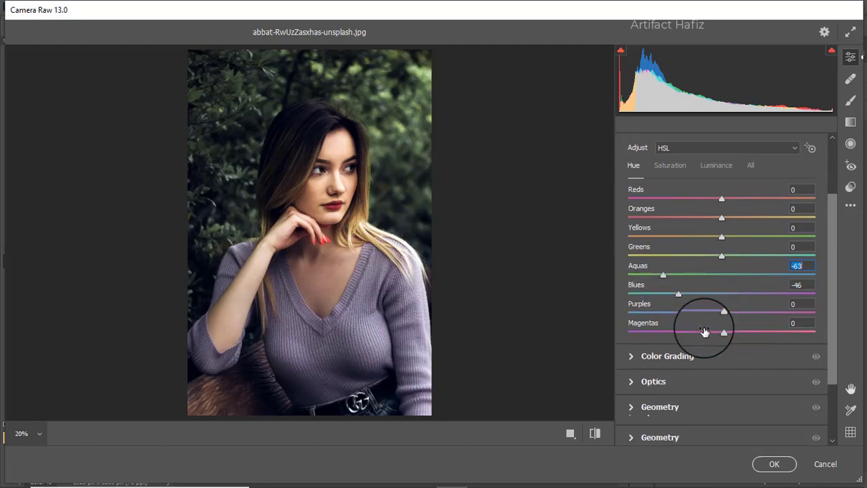
Tint the Color Grading midtones blue at hue 235
{"action": "left_click", "coordinate": [689, 359]}
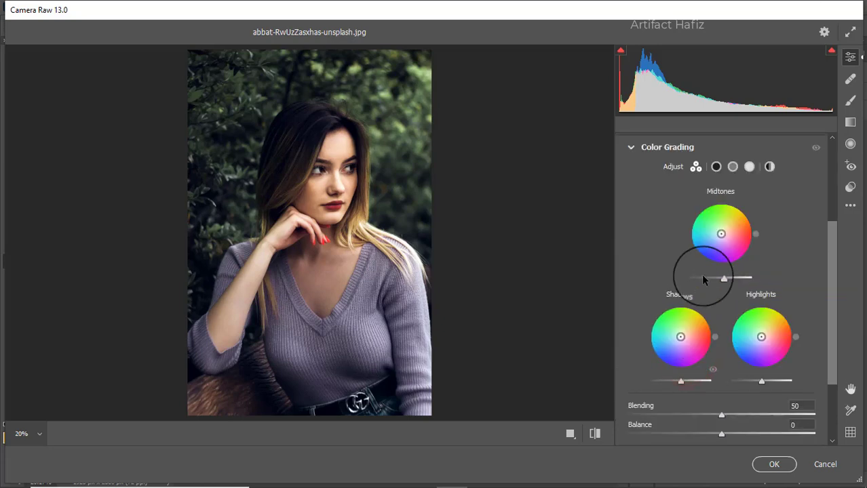
{"action": "left_click_drag", "start_coordinate": [722, 232], "coordinate": [687, 240]}
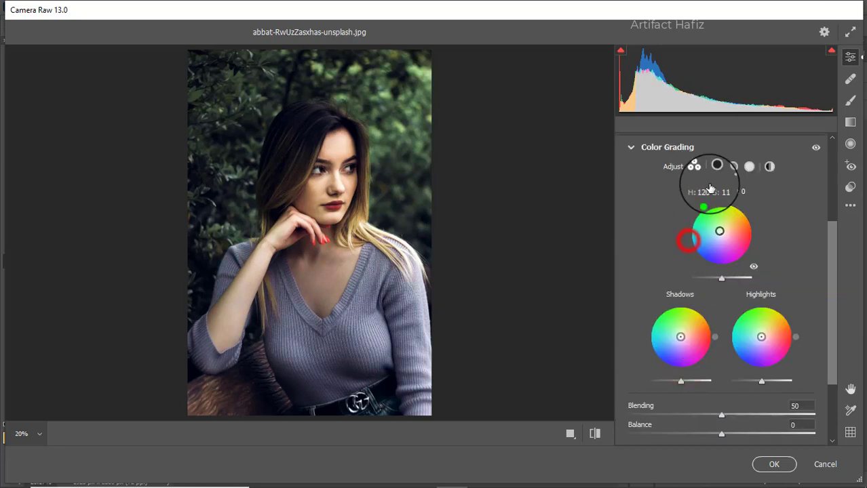
{"action": "left_click_drag", "start_coordinate": [704, 206], "coordinate": [681, 256]}
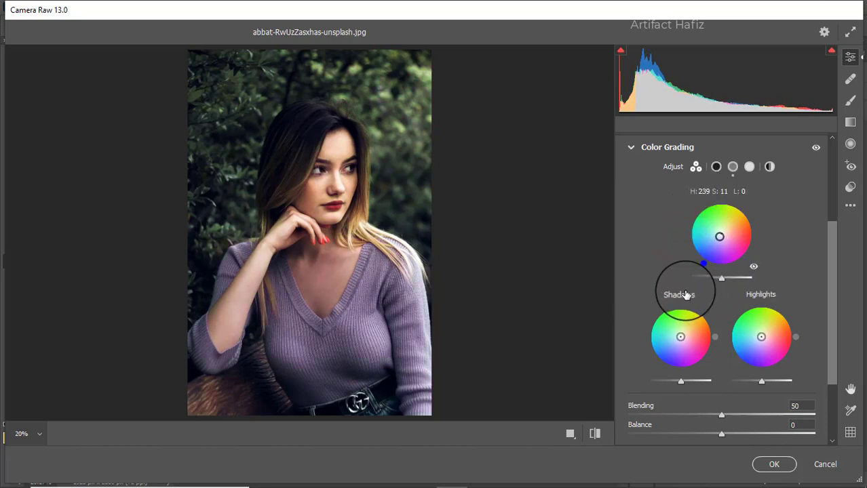
{"action": "left_click_drag", "start_coordinate": [687, 296], "coordinate": [676, 303]}
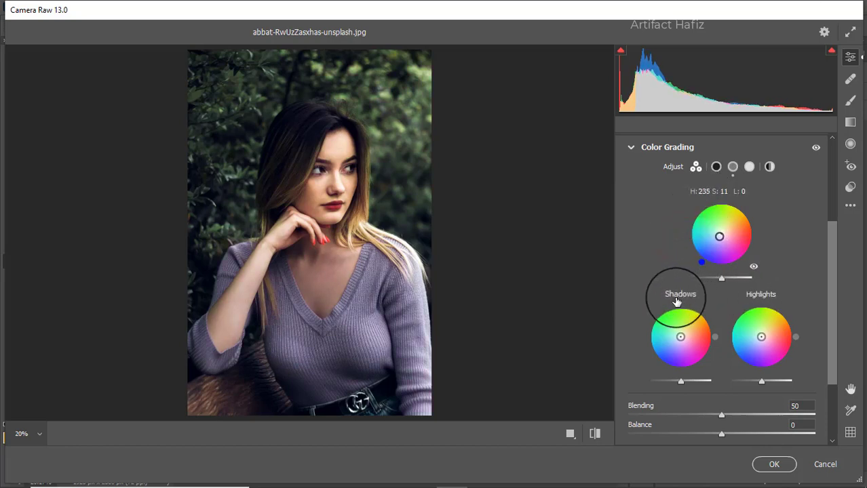
Tint the shadows red (hue 10, saturation 9) and the highlights yellow-green
{"action": "mouse_move", "coordinate": [680, 336]}
{"action": "left_mouse_down"}
{"action": "mouse_move", "coordinate": [695, 307]}
{"action": "mouse_move", "coordinate": [613, 344]}
{"action": "left_mouse_up"}
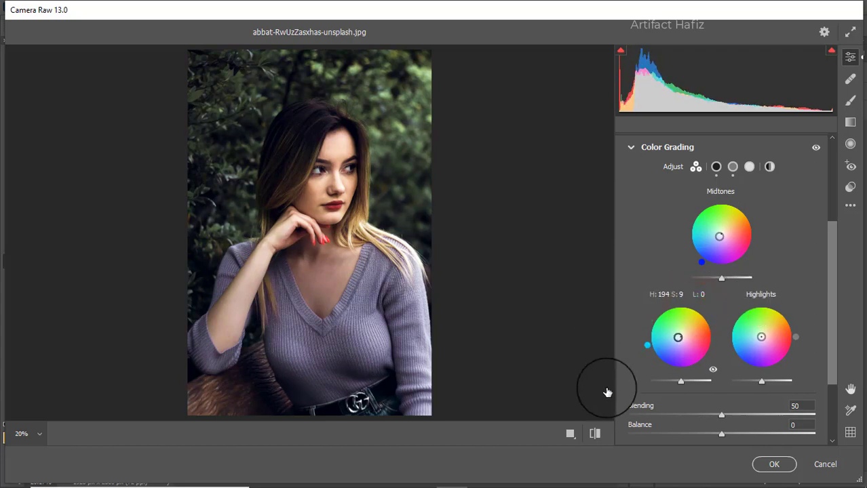
{"action": "mouse_move", "coordinate": [608, 393]}
{"action": "left_mouse_down"}
{"action": "mouse_move", "coordinate": [587, 372]}
{"action": "mouse_move", "coordinate": [731, 322]}
{"action": "mouse_move", "coordinate": [740, 331]}
{"action": "left_mouse_up"}
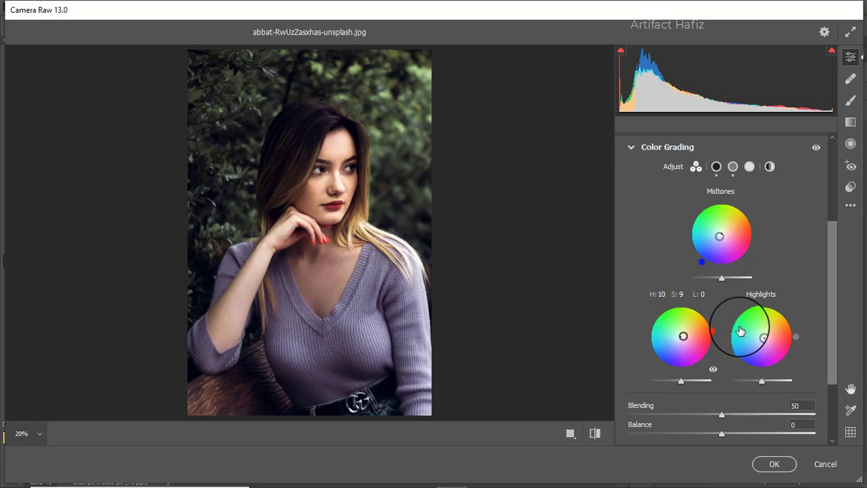
{"action": "mouse_move", "coordinate": [740, 331]}
{"action": "left_mouse_down"}
{"action": "mouse_move", "coordinate": [765, 334]}
{"action": "mouse_move", "coordinate": [714, 315]}
{"action": "mouse_move", "coordinate": [826, 319]}
{"action": "mouse_move", "coordinate": [822, 378]}
{"action": "mouse_move", "coordinate": [797, 279]}
{"action": "mouse_move", "coordinate": [737, 253]}
{"action": "mouse_move", "coordinate": [789, 278]}
{"action": "left_mouse_up"}
{"action": "scroll", "coordinate": [780, 281], "scroll_direction": "down", "scroll_amount": 1}
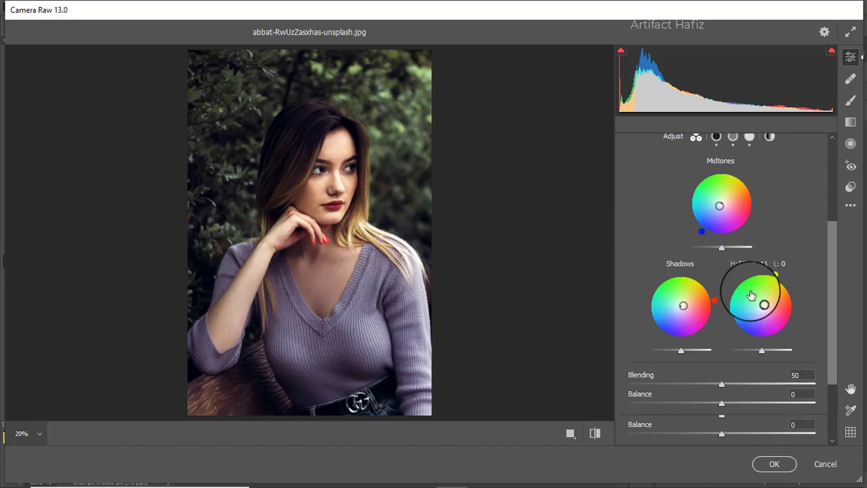
{"action": "scroll", "coordinate": [751, 290], "scroll_direction": "down", "scroll_amount": 2}
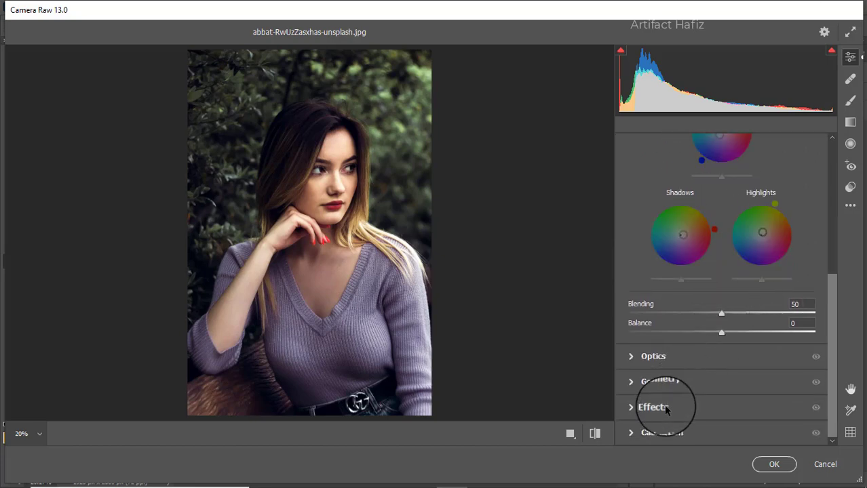
Set calibration primary saturation to Red -9, Green +39, Blue -8 and apply Camera Raw
{"action": "left_click", "coordinate": [661, 433]}
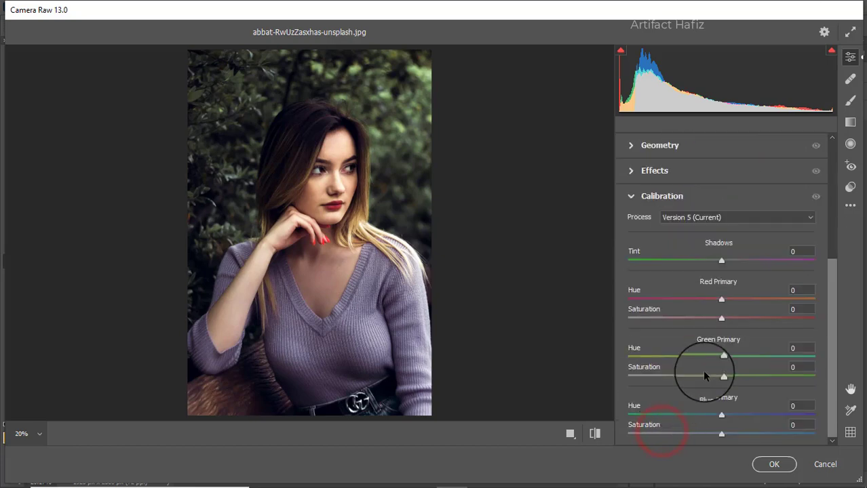
{"action": "left_click_drag", "start_coordinate": [721, 377], "coordinate": [758, 377]}
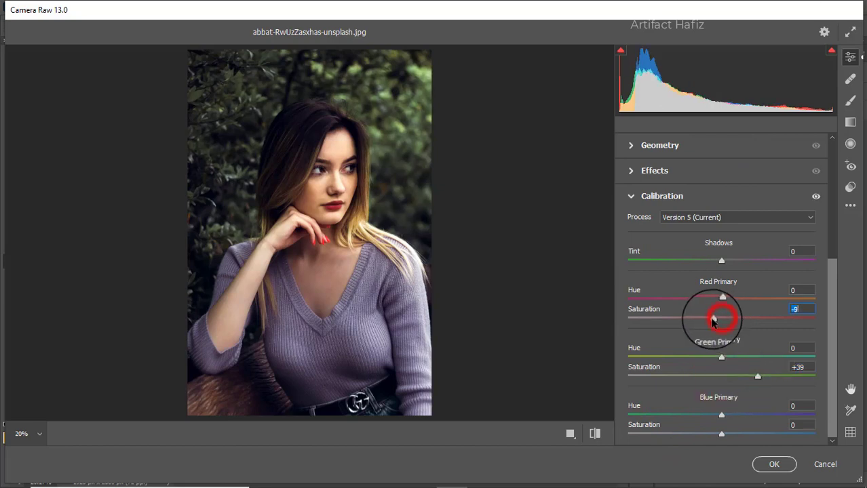
{"action": "left_click_drag", "start_coordinate": [722, 434], "coordinate": [717, 434]}
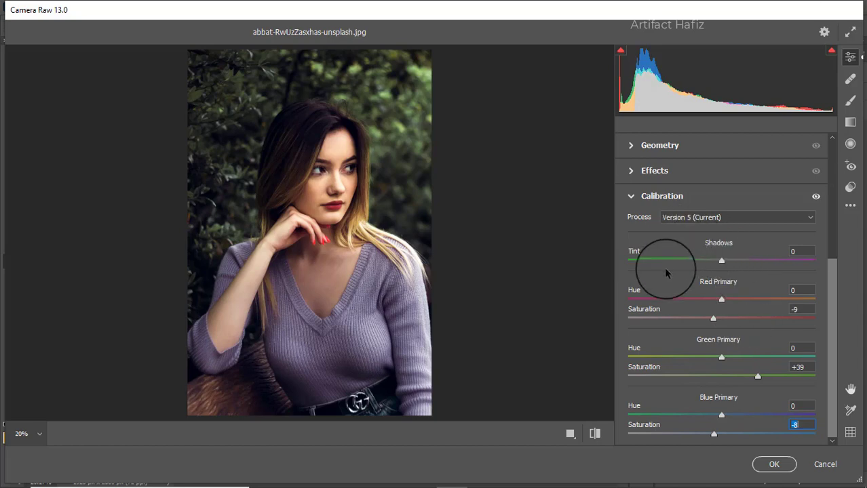
{"action": "left_click", "coordinate": [772, 465]}
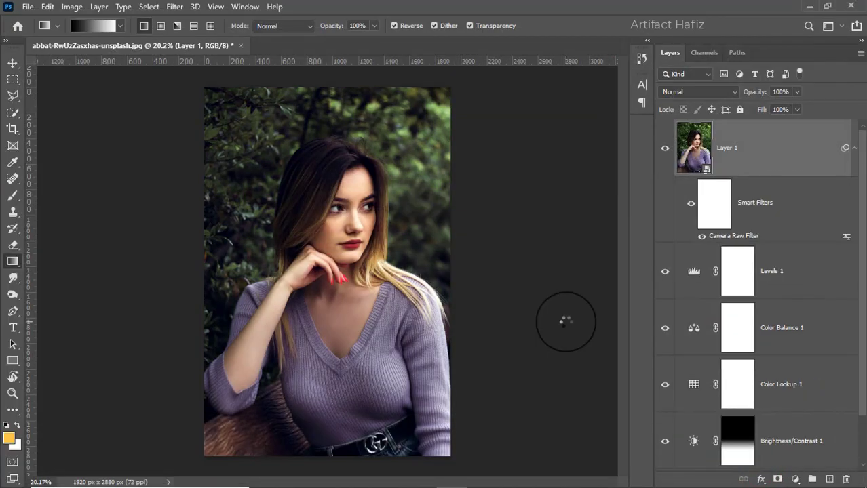
{"action": "left_click", "coordinate": [663, 157], "text": "alt"}
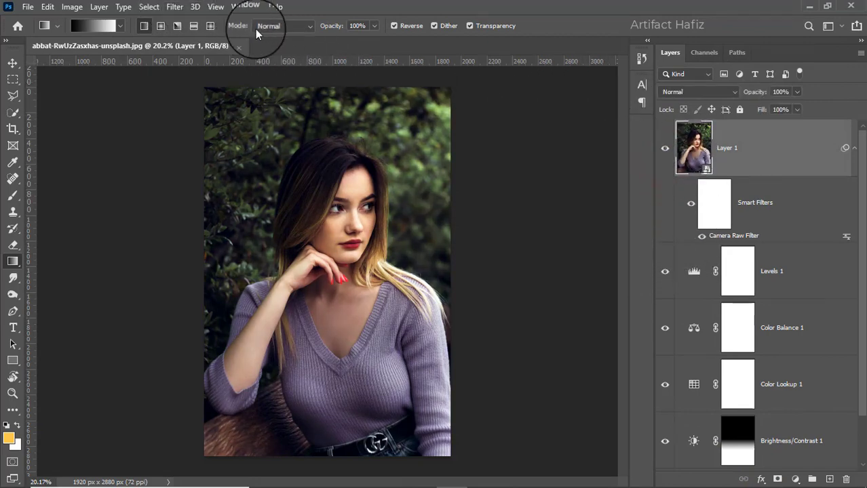
{"action": "scroll", "coordinate": [771, 255], "scroll_direction": "down", "scroll_amount": 2}
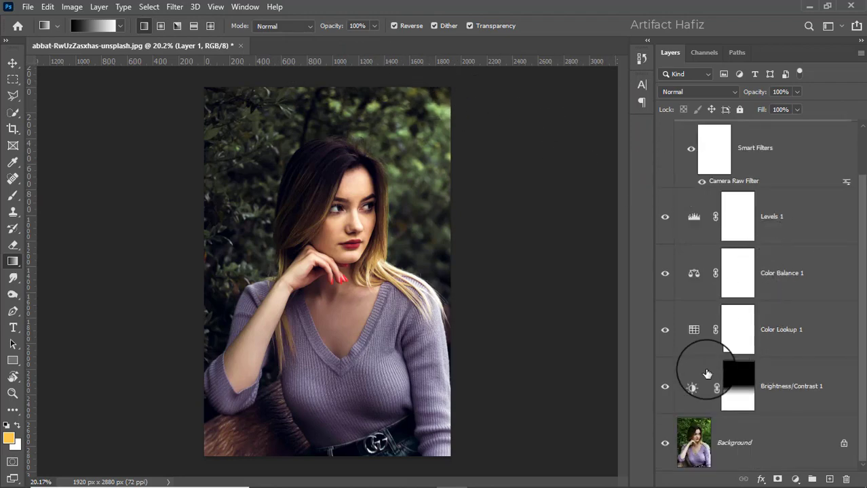
{"action": "left_click", "coordinate": [665, 444], "text": "alt"}
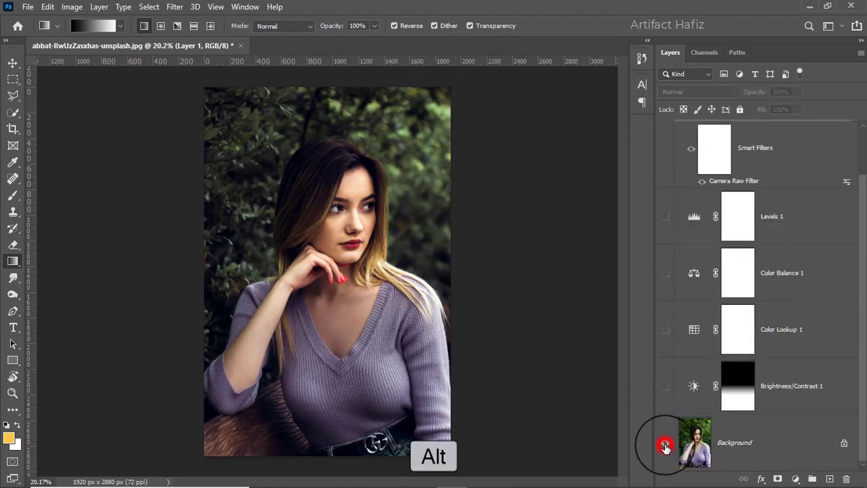
{"action": "left_click", "coordinate": [665, 446], "text": "alt"}
{"action": "left_click", "coordinate": [666, 445], "text": "alt"}
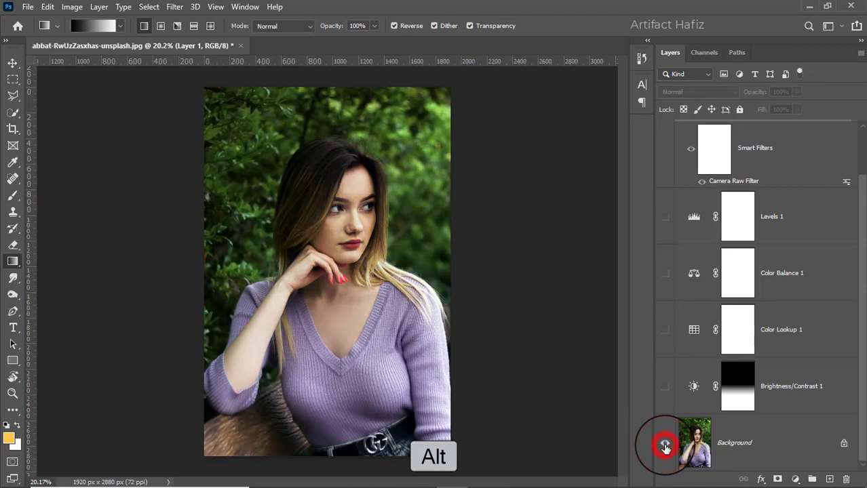